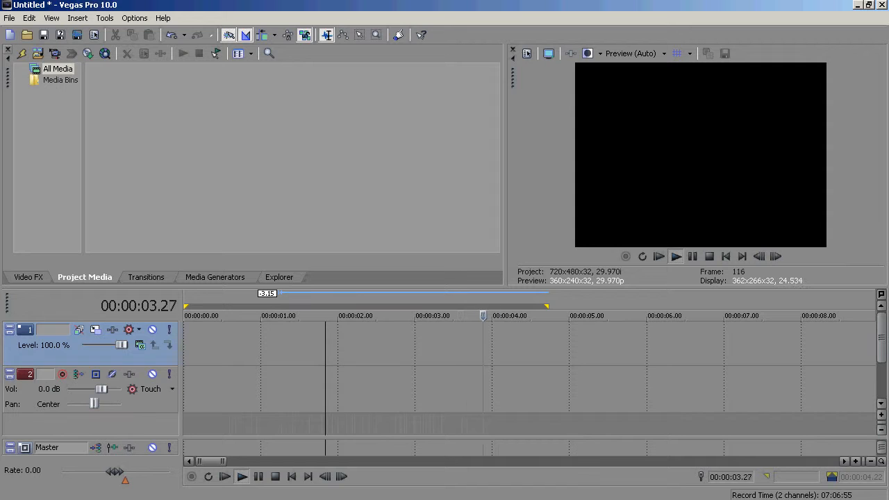
pyautogui.moveTo(266, 301); pyautogui.dragTo(209, 316)
pyautogui.click(273, 297)
pyautogui.click(233, 307)
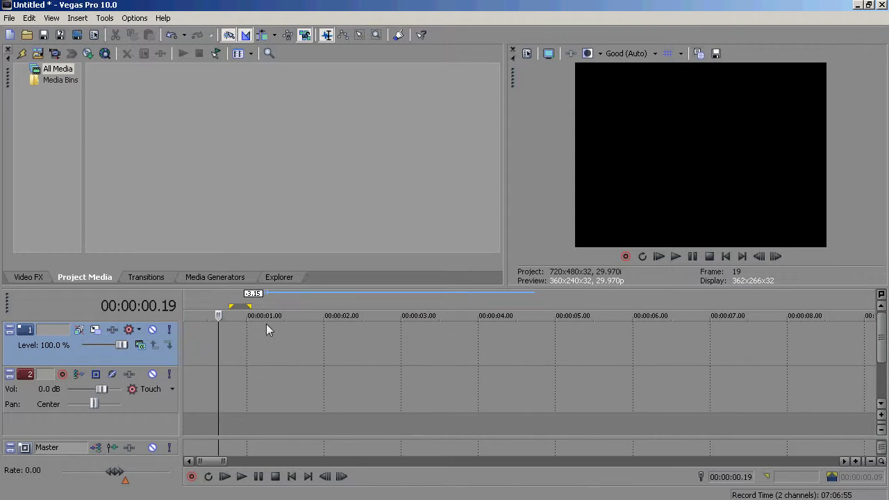
pyautogui.scroll(-8, 268, 322)
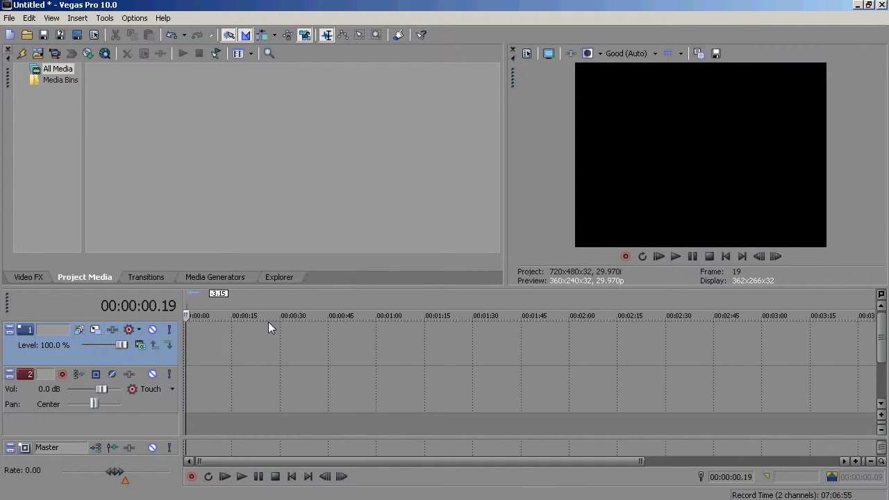
pyautogui.scroll(5, 254, 341)
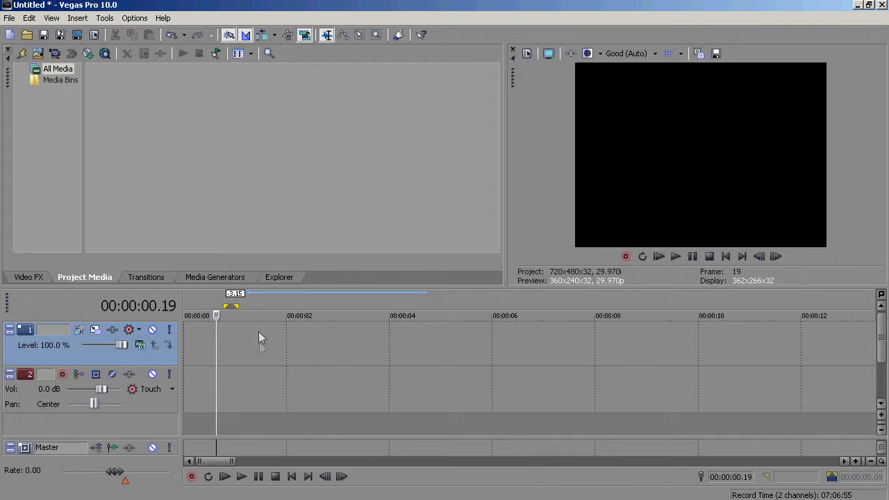
pyautogui.scroll(-2, 276, 410)
pyautogui.scroll(6, 291, 330)
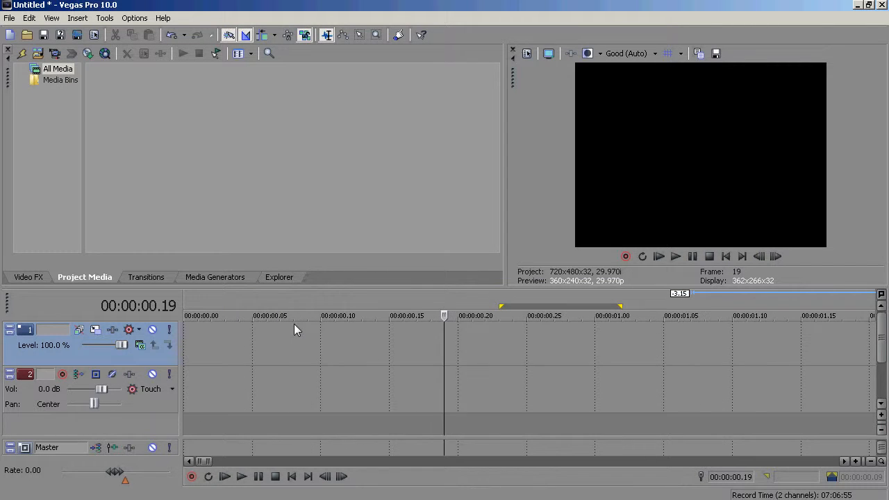
pyautogui.scroll(-3, 293, 323)
# - Open the recent project "Oce #2 Its alive.veg"
pyautogui.click(10, 18)
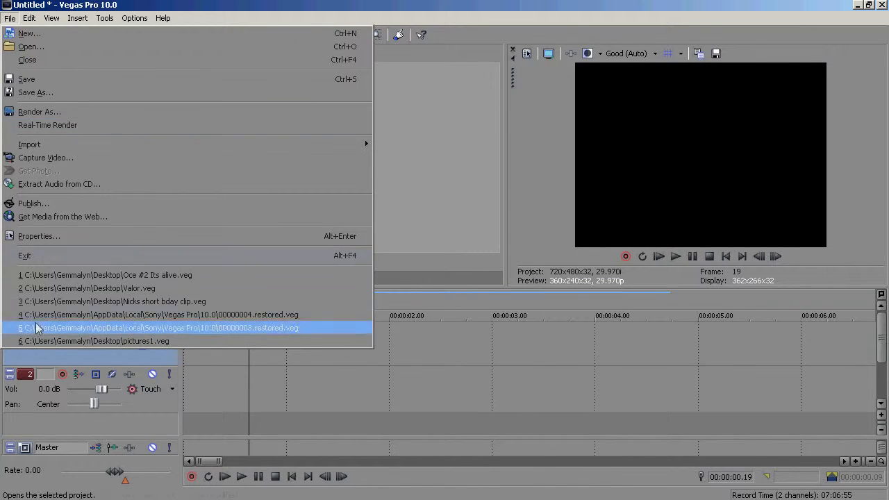
pyautogui.click(55, 275)
pyautogui.click(450, 221)
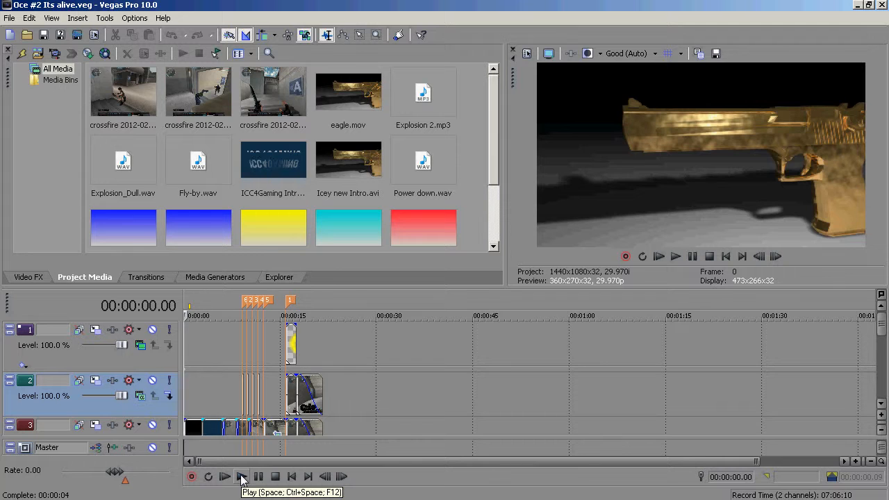
# - Play the project and jump between clips on the upper video tracks to preview the intro
pyautogui.click(242, 478)
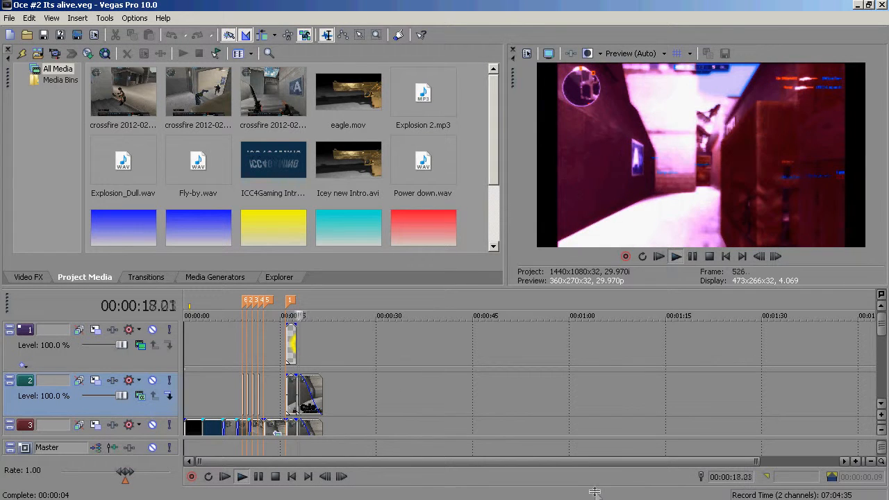
pyautogui.click(258, 476)
pyautogui.click(280, 359)
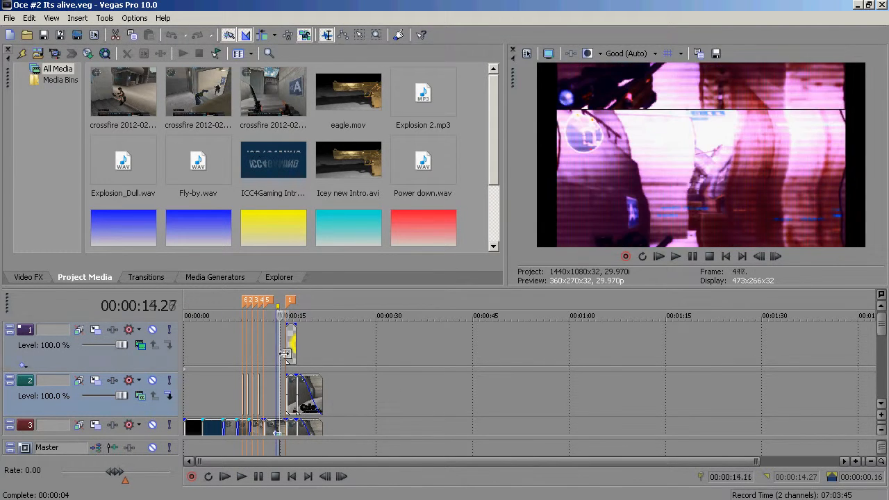
pyautogui.click(285, 358)
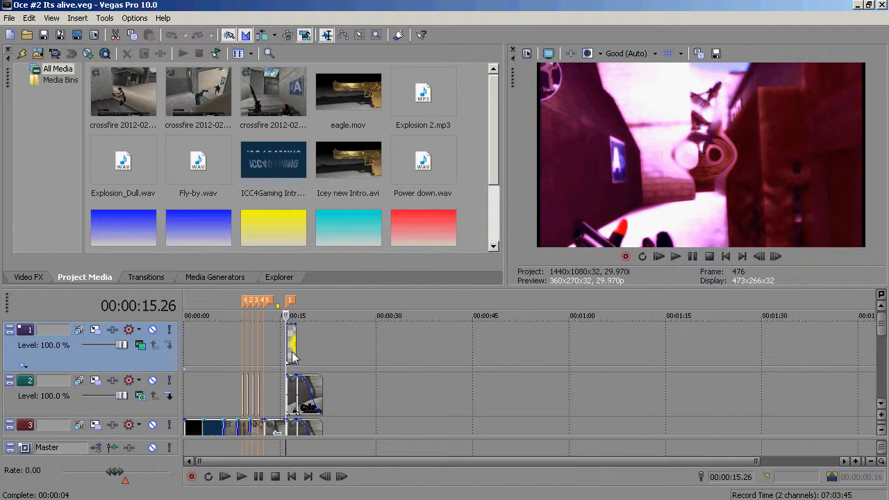
pyautogui.click(266, 380)
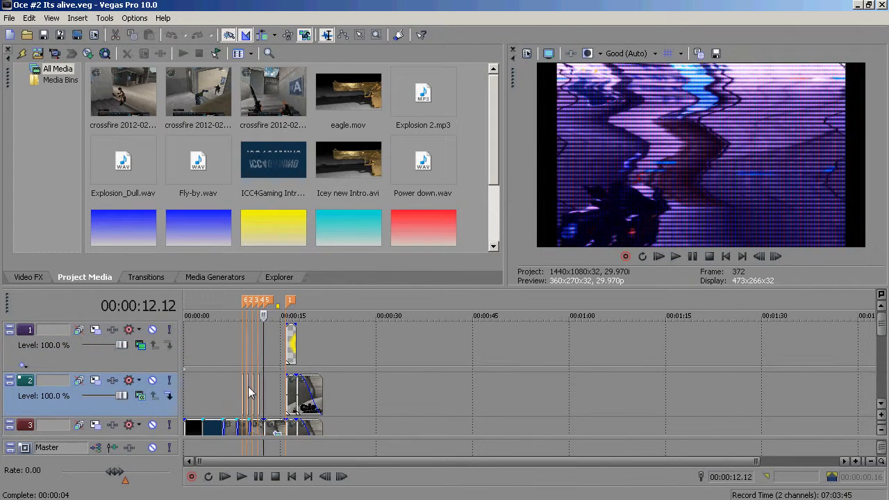
pyautogui.click(247, 392)
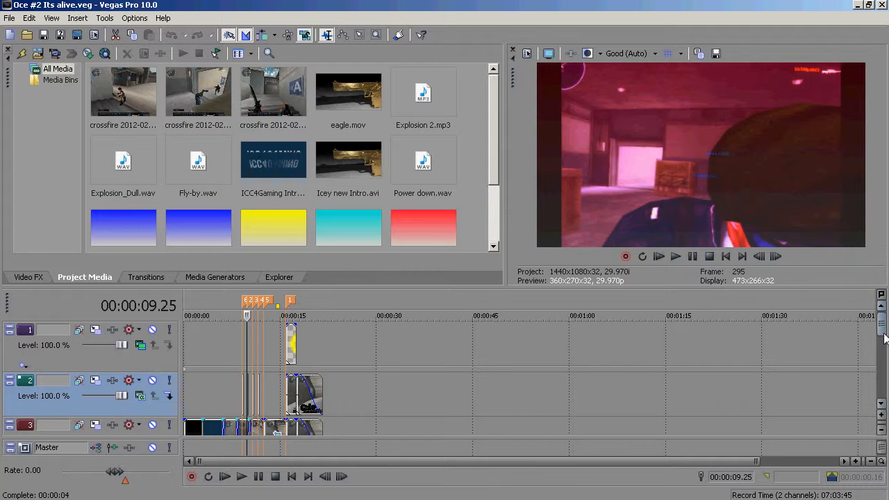
# - Step frame by frame back and forth through the intro clips on the lower tracks
pyautogui.scroll(-1, 884, 338)
pyautogui.press('Left')
pyautogui.press('Left')
pyautogui.press('Left')
pyautogui.press('Left')
pyautogui.press('Left')
pyautogui.press('Left')
pyautogui.press('Left')
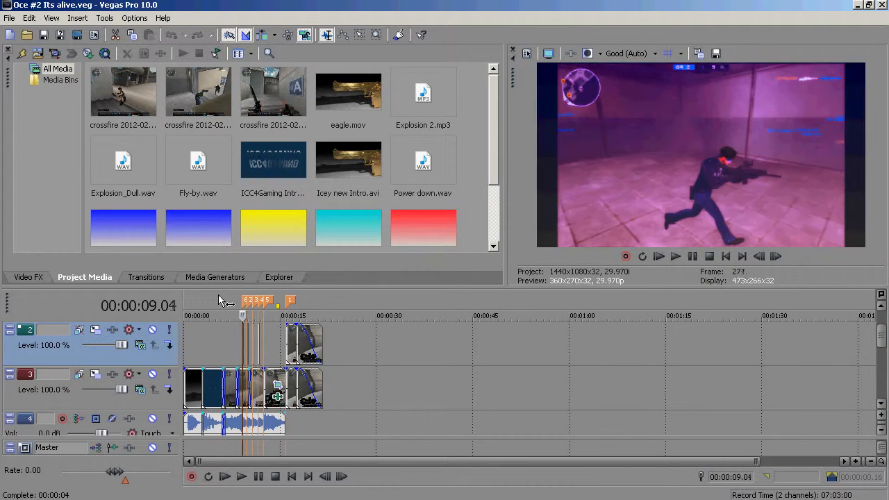
pyautogui.press('Right')
pyautogui.press('Right')
pyautogui.press('Right')
pyautogui.press('Right')
pyautogui.press('Right')
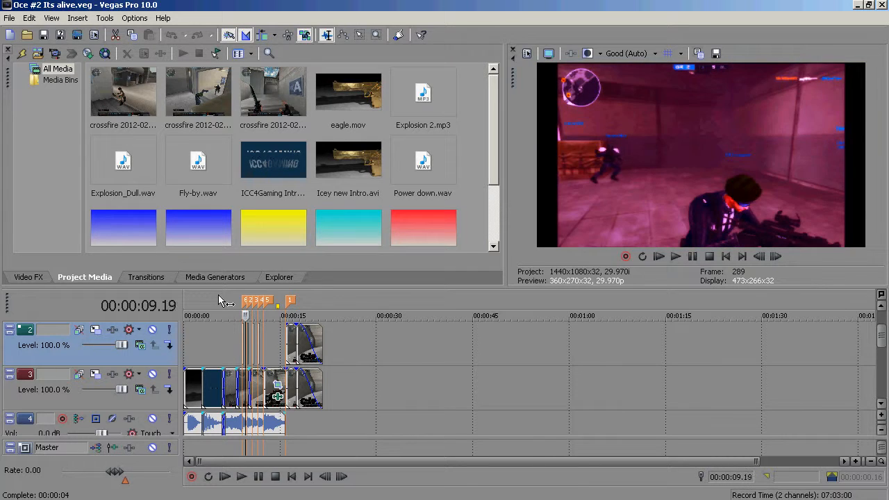
pyautogui.press('Right')
pyautogui.press('Right')
pyautogui.press('Right')
pyautogui.press('Right')
pyautogui.press('Right')
pyautogui.press('Right')
pyautogui.press('Right')
pyautogui.press('Right')
pyautogui.press('Right')
pyautogui.press('Right')
pyautogui.press('Right')
pyautogui.press('Right')
pyautogui.press('Right')
pyautogui.press('Right')
pyautogui.press('Right')
pyautogui.press('Right')
pyautogui.press('Right')
pyautogui.press('Right')
pyautogui.press('Right')
pyautogui.press('Right')
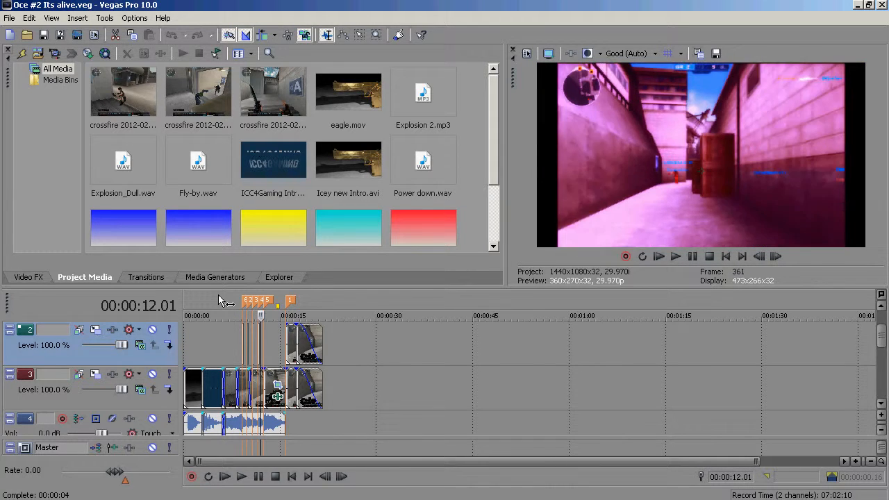
pyautogui.press('Right')
pyautogui.press('Left')
pyautogui.press('Right')
pyautogui.press('Right')
pyautogui.press('Right')
pyautogui.press('Right')
pyautogui.press('Right')
pyautogui.press('Right')
pyautogui.press('Right')
pyautogui.press('Right')
pyautogui.press('Right')
pyautogui.press('Right')
pyautogui.press('Right')
pyautogui.press('Right')
pyautogui.press('Right')
pyautogui.press('Right')
pyautogui.press('Right')
pyautogui.press('Right')
pyautogui.press('Right')
pyautogui.press('Right')
pyautogui.press('Right')
pyautogui.press('Right')
pyautogui.press('Right')
pyautogui.press('Right')
pyautogui.press('Right')
pyautogui.press('Left')
pyautogui.press('Left')
pyautogui.press('Left')
pyautogui.press('Left')
pyautogui.press('Left')
pyautogui.press('Left')
pyautogui.press('Left')
pyautogui.press('Left')
pyautogui.press('Left')
pyautogui.press('Left')
pyautogui.press('Left')
pyautogui.press('Left')
pyautogui.press('Left')
pyautogui.press('Left')
pyautogui.press('Left')
pyautogui.press('Left')
pyautogui.press('Left')
pyautogui.press('Left')
pyautogui.press('Left')
pyautogui.press('Left')
pyautogui.press('Left')
pyautogui.press('Left')
pyautogui.press('Left')
pyautogui.press('Left')
pyautogui.press('Left')
pyautogui.press('Left')
pyautogui.press('Left')
pyautogui.press('Left')
pyautogui.press('Left')
pyautogui.press('Left')
pyautogui.press('Left')
pyautogui.press('Left')
pyautogui.press('Left')
pyautogui.press('Left')
pyautogui.press('Left')
pyautogui.press('Left')
pyautogui.press('Left')
pyautogui.press('Left')
pyautogui.press('Left')
pyautogui.press('Left')
pyautogui.press('Left')
pyautogui.press('Left')
pyautogui.press('Left')
pyautogui.press('Left')
pyautogui.press('Left')
pyautogui.press('Left')
pyautogui.press('Left')
pyautogui.press('Left')
pyautogui.press('Left')
pyautogui.press('Left')
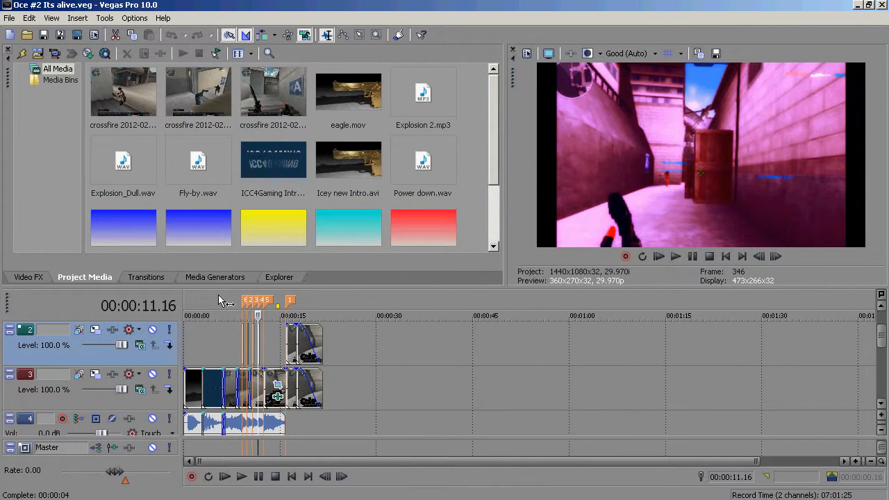
pyautogui.press('Right')
pyautogui.press('Right')
pyautogui.press('Right')
pyautogui.press('Left')
pyautogui.press('Left')
pyautogui.press('Left')
# - Preview the transitions and overlay clip around the 15-second mark on the video tracks
pyautogui.click(251, 347)
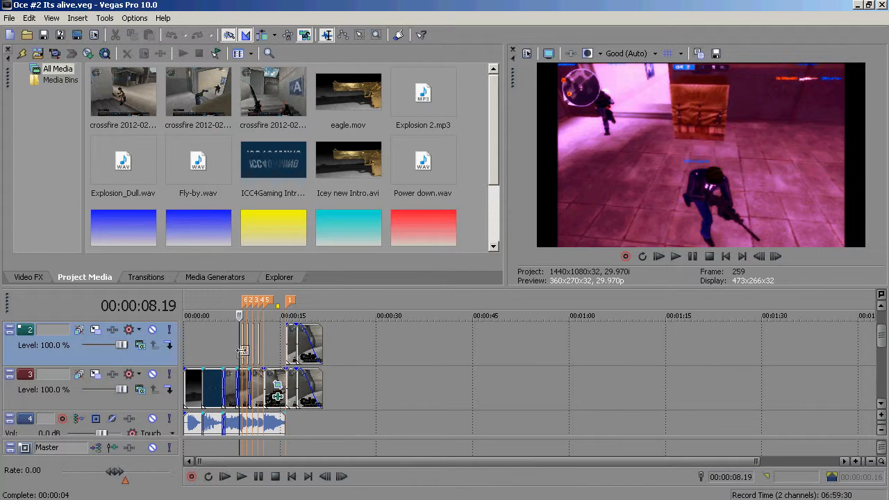
pyautogui.click(244, 352)
pyautogui.click(248, 354)
pyautogui.press('space')
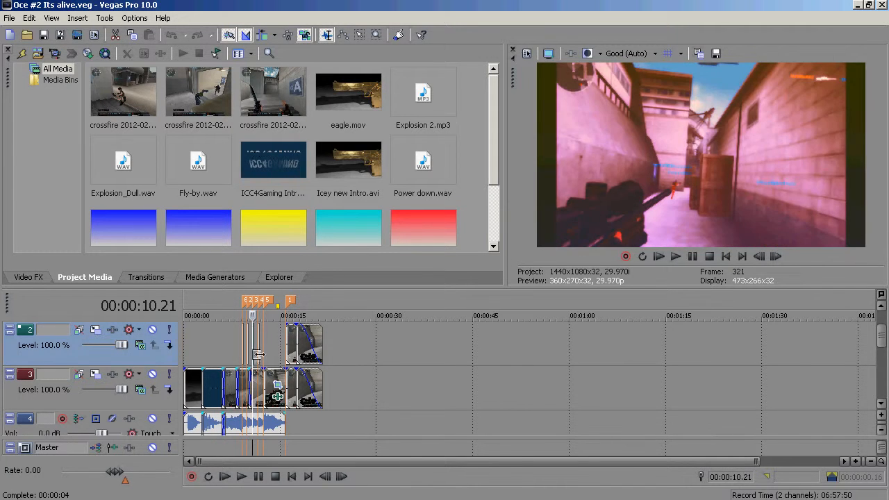
pyautogui.click(247, 361)
pyautogui.click(278, 360)
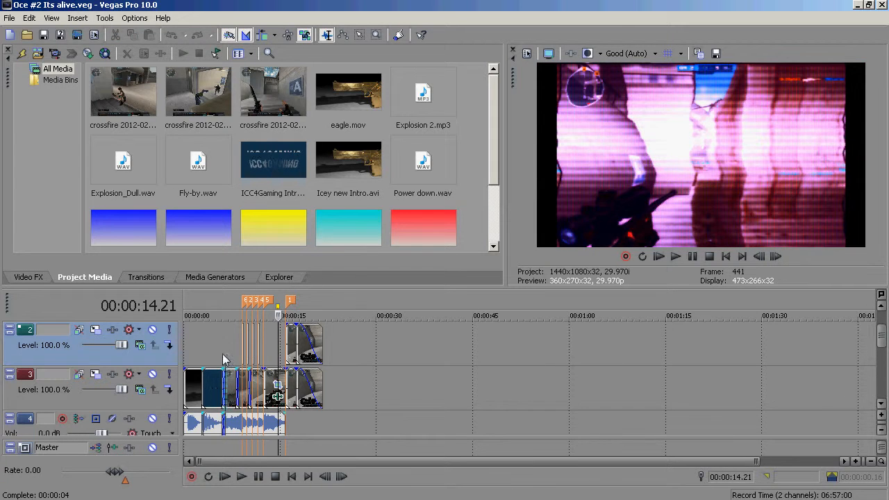
pyautogui.click(225, 361)
pyautogui.moveTo(883, 341)
pyautogui.mouseDown()
pyautogui.moveTo(884, 352)
pyautogui.moveTo(884, 327)
pyautogui.mouseUp()
pyautogui.click(291, 339)
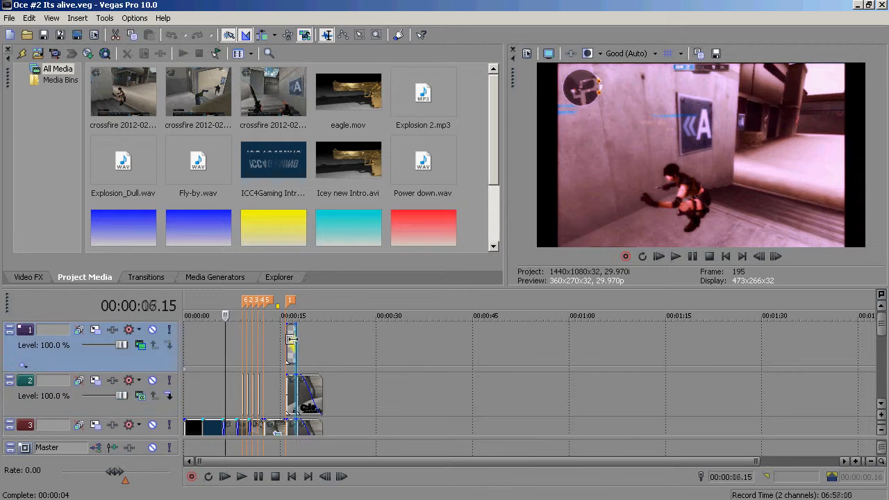
pyautogui.click(284, 342)
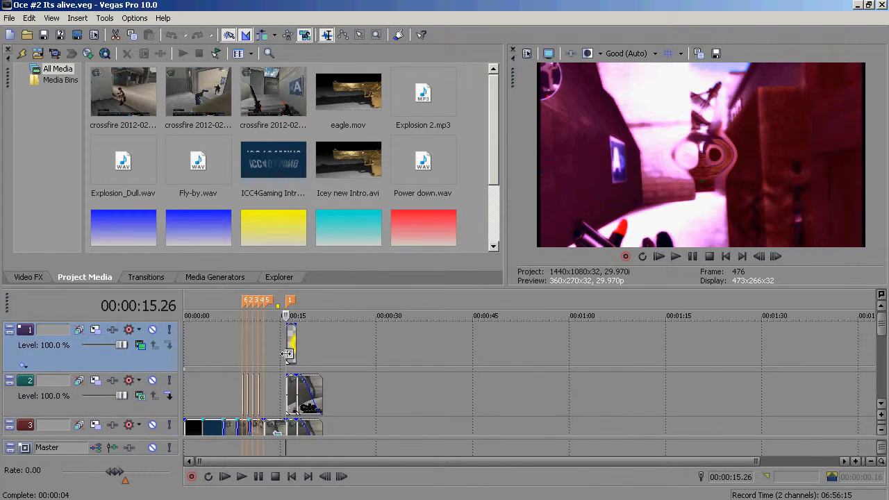
pyautogui.press('space')
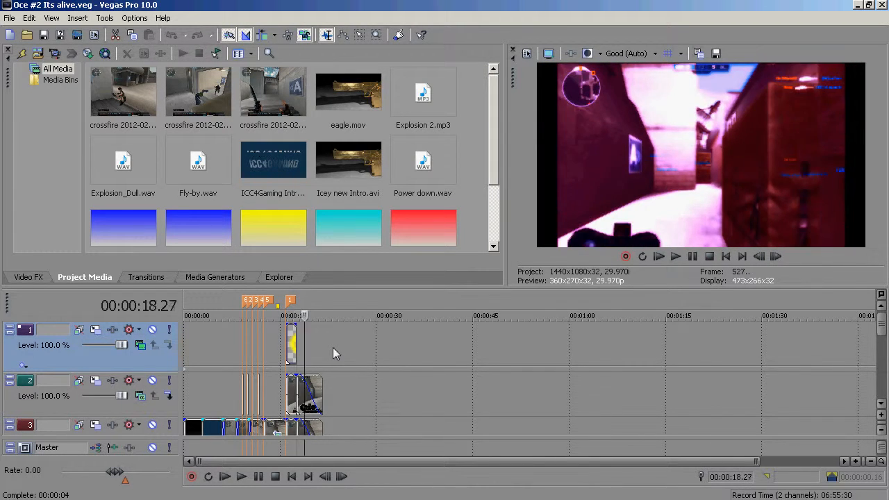
# - Raise audio track 5's volume to 12.0 dB
pyautogui.scroll(-1, 333, 347)
pyautogui.moveTo(886, 321); pyautogui.dragTo(885, 368)
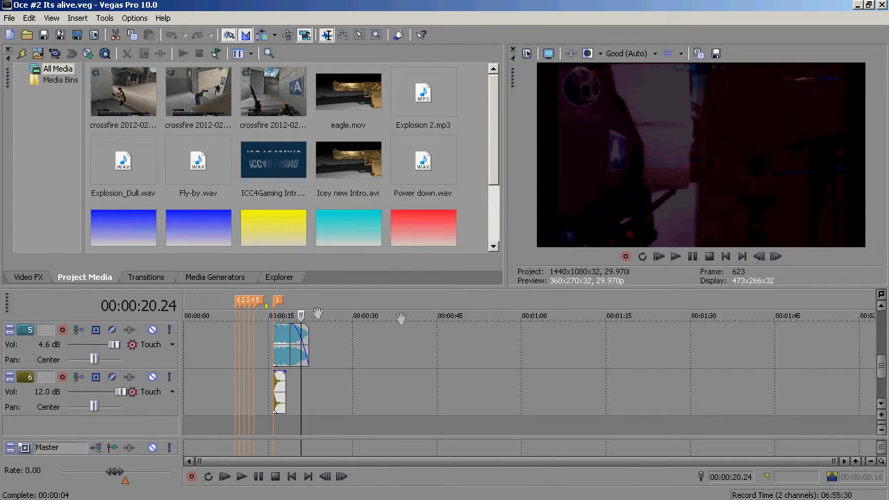
pyautogui.moveTo(114, 344); pyautogui.dragTo(129, 347)
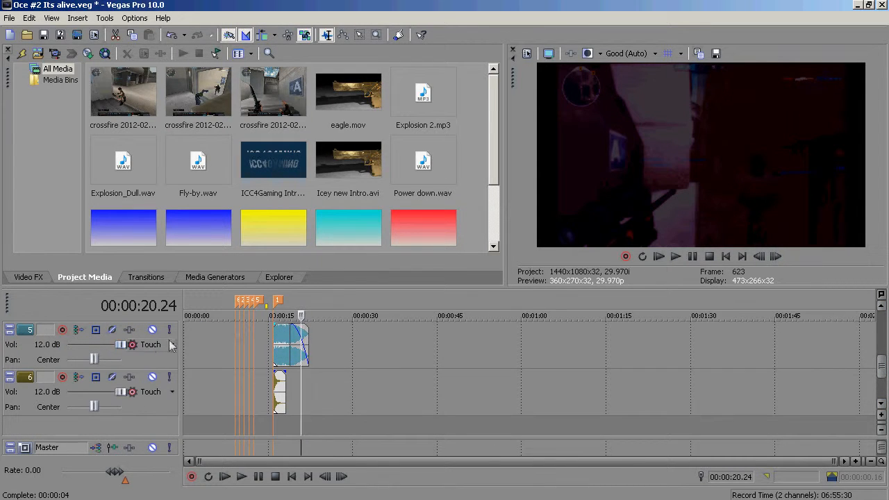
# - Play the audio section, zoom into the timeline and inspect the color flash clips on track 2
pyautogui.click(275, 347)
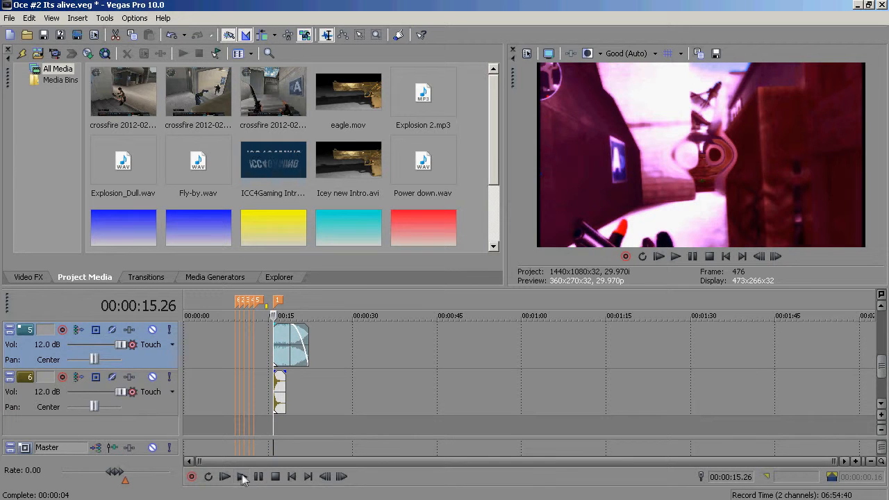
pyautogui.click(242, 478)
pyautogui.click(263, 478)
pyautogui.click(276, 346)
pyautogui.scroll(3, 276, 346)
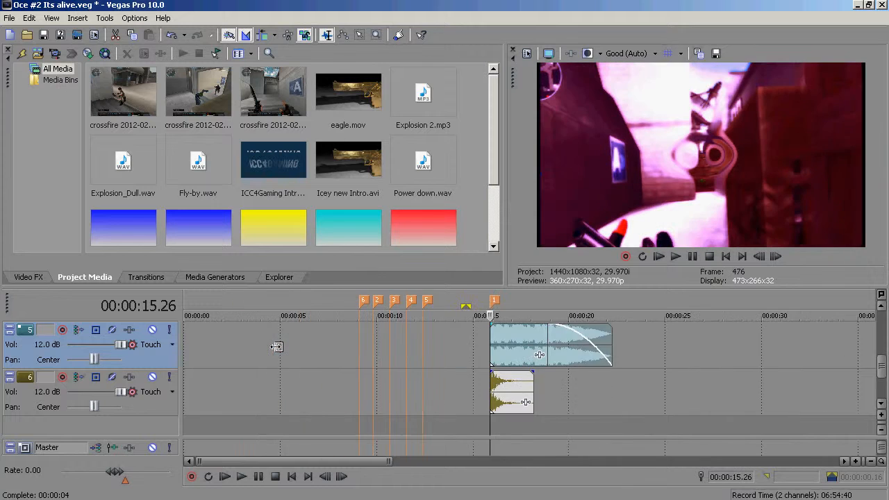
pyautogui.scroll(1, 277, 347)
pyautogui.moveTo(873, 357); pyautogui.dragTo(886, 314)
pyautogui.click(736, 361)
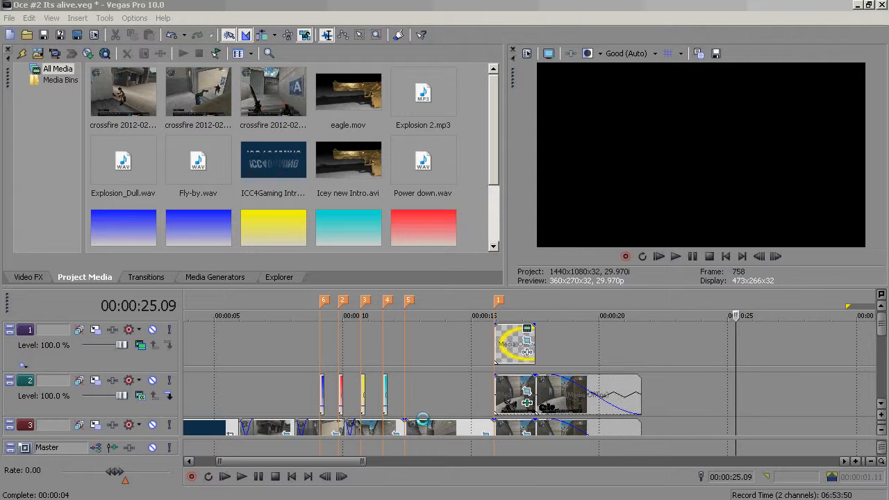
pyautogui.click(355, 400)
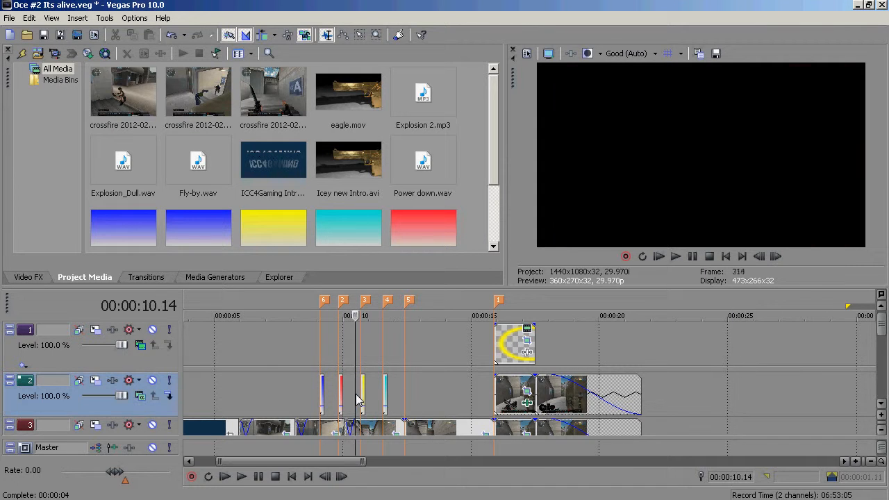
pyautogui.click(323, 395)
pyautogui.click(286, 398)
pyautogui.click(330, 395)
# - Start a new project without saving changes to the current one
pyautogui.click(11, 17)
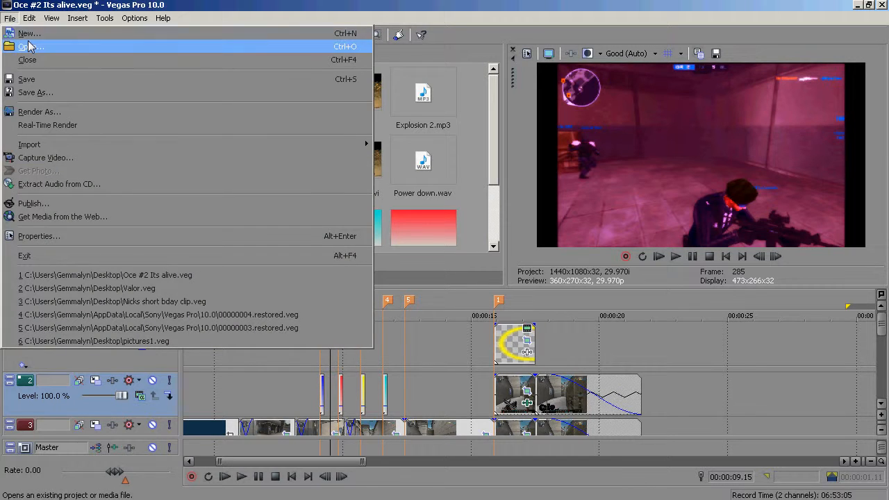
pyautogui.click(28, 32)
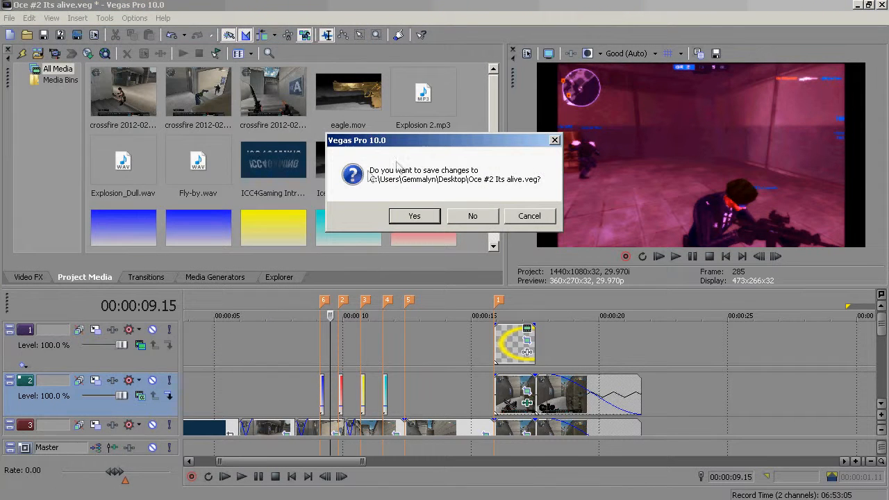
pyautogui.click(464, 221)
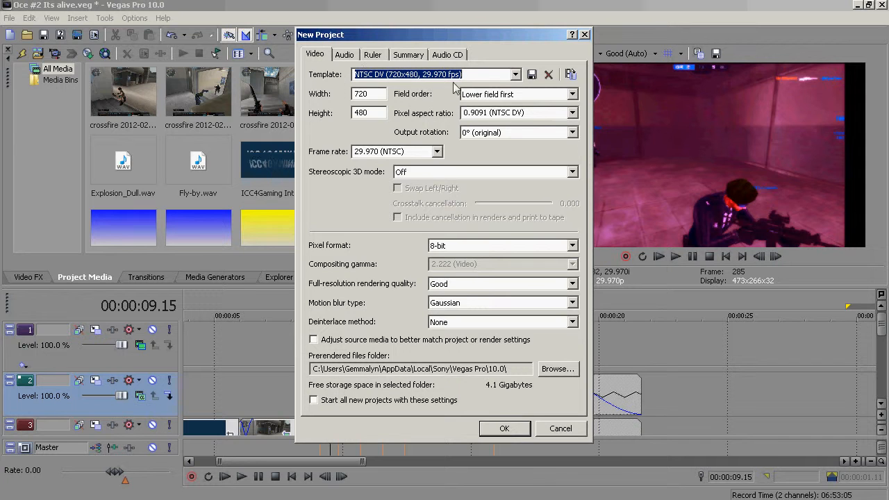
# - Accept the New Project settings with the NTSC DV (720x480, 29.970 fps) template
pyautogui.click(502, 76)
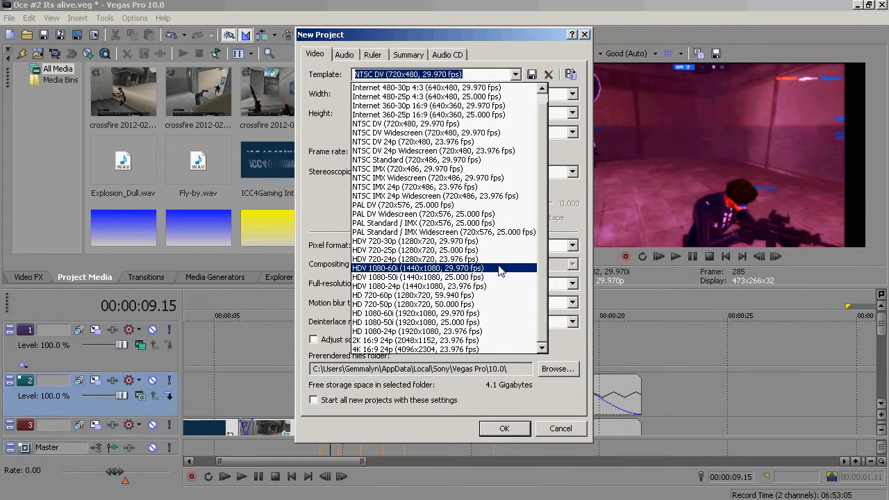
pyautogui.click(579, 359)
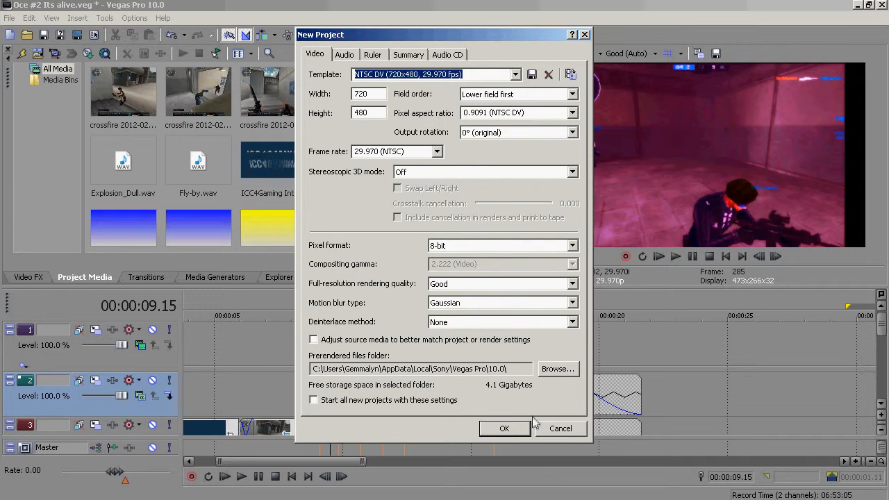
pyautogui.click(504, 429)
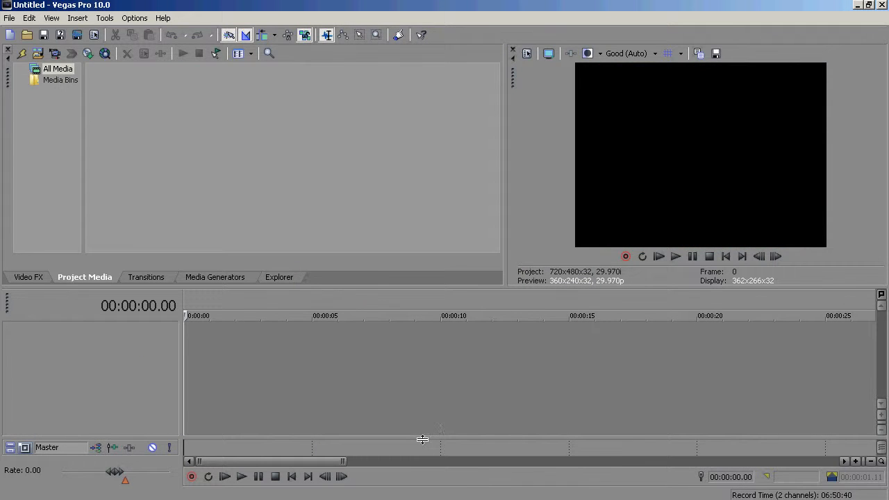
pyautogui.click(329, 341)
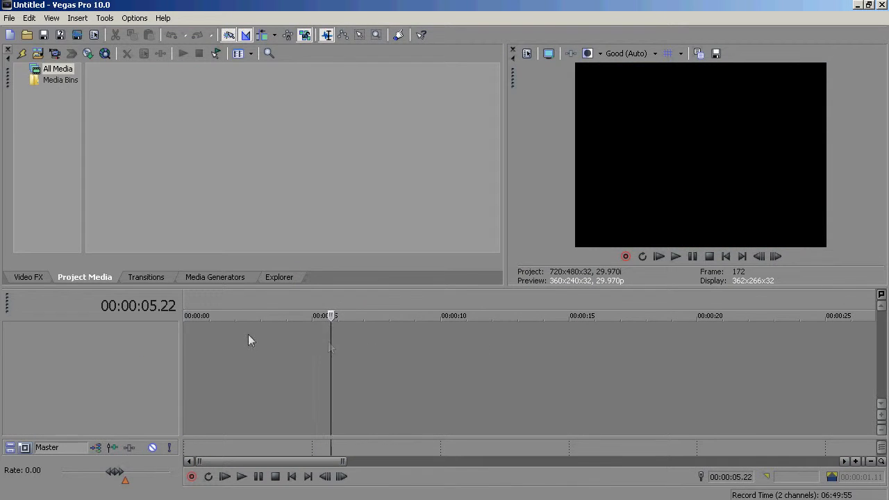
pyautogui.click(204, 337)
pyautogui.click(191, 333)
pyautogui.click(207, 356)
pyautogui.moveTo(207, 357); pyautogui.dragTo(429, 358)
pyautogui.press('w')
pyautogui.click(473, 347)
pyautogui.press('w')
pyautogui.click(470, 345)
pyautogui.press('w')
pyautogui.click(469, 334)
pyautogui.press('w')
pyautogui.click(397, 328)
pyautogui.press('w')
pyautogui.moveTo(621, 354); pyautogui.dragTo(631, 354)
pyautogui.press('w')
pyautogui.moveTo(304, 325); pyautogui.dragTo(759, 333)
# - Switch to the Explorer window to browse the sounds folder for media
pyautogui.click(315, 365)
pyautogui.click(213, 346)
pyautogui.click(276, 279)
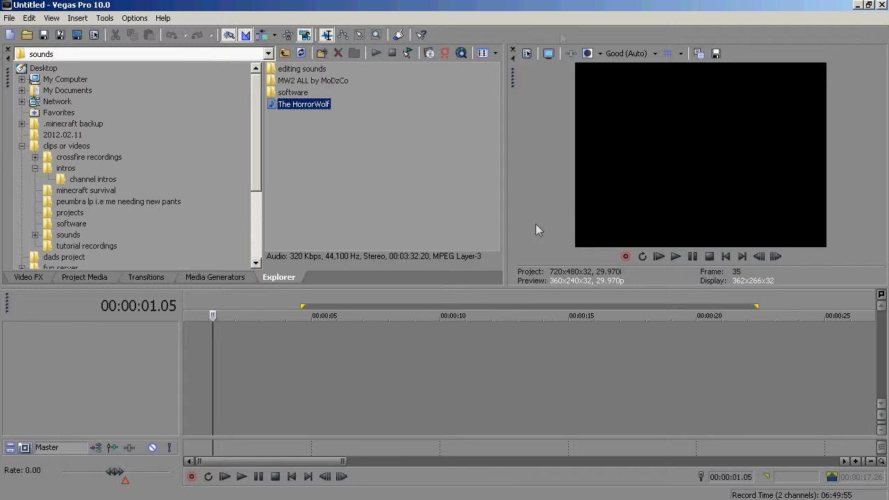
pyautogui.click(52, 18)
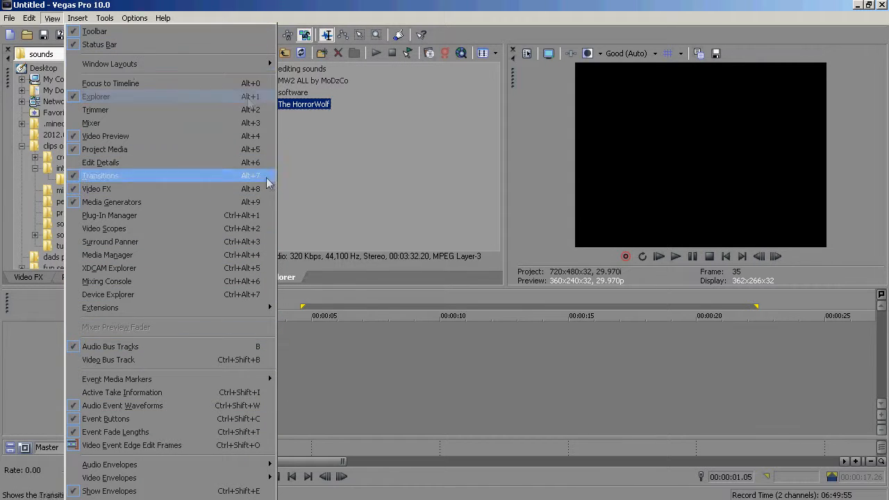
pyautogui.click(264, 2)
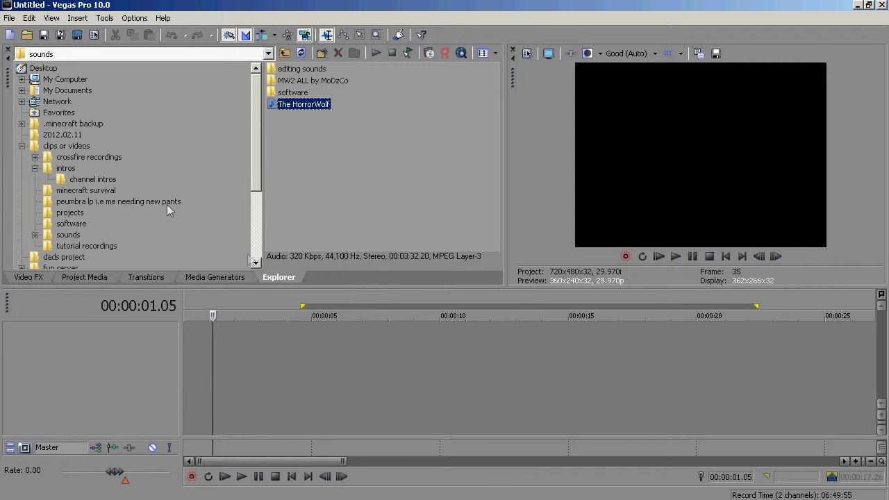
# - Open the crossfire recordings folder and add its three crossfire clips to the timeline
pyautogui.click(55, 158)
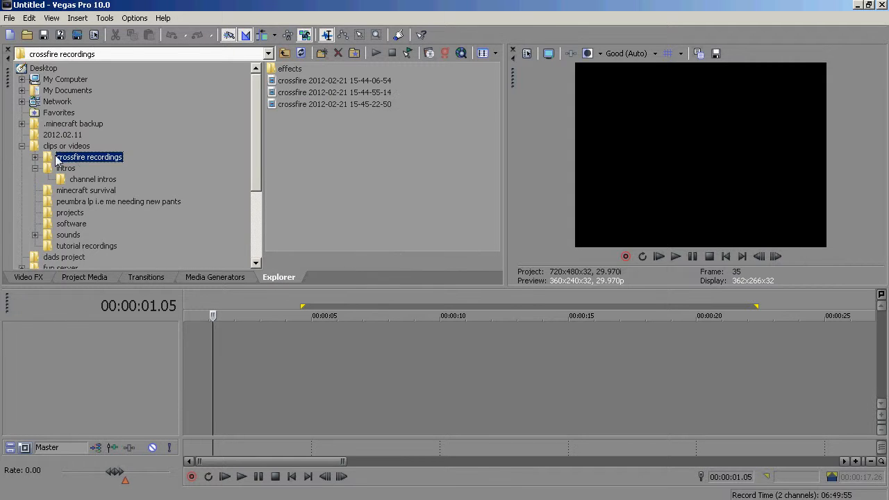
pyautogui.click(44, 69)
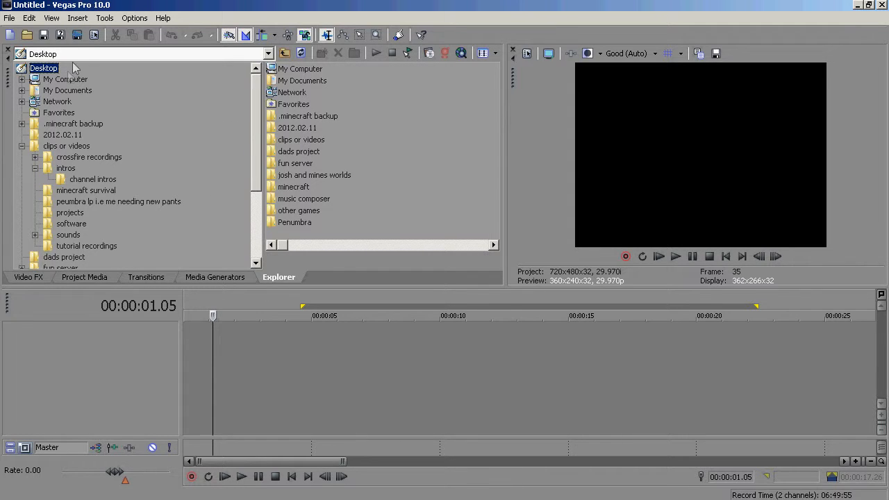
pyautogui.click(82, 158)
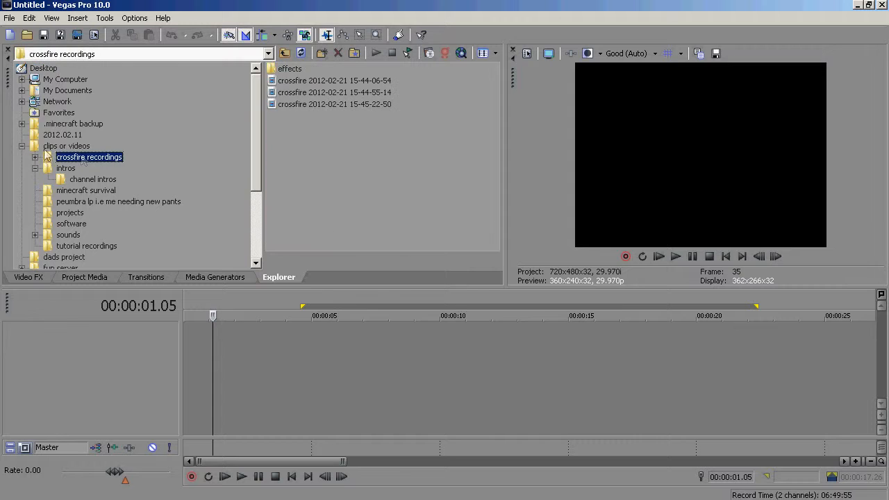
pyautogui.doubleClick(320, 82)
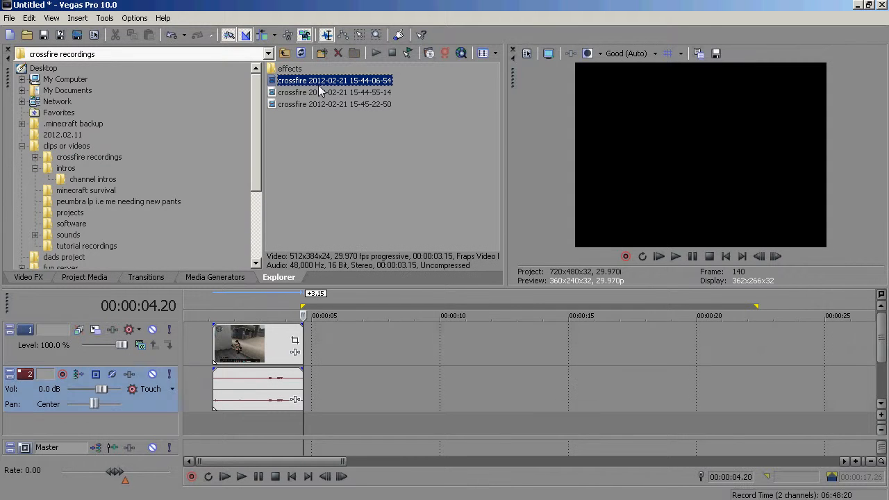
pyautogui.doubleClick(314, 104)
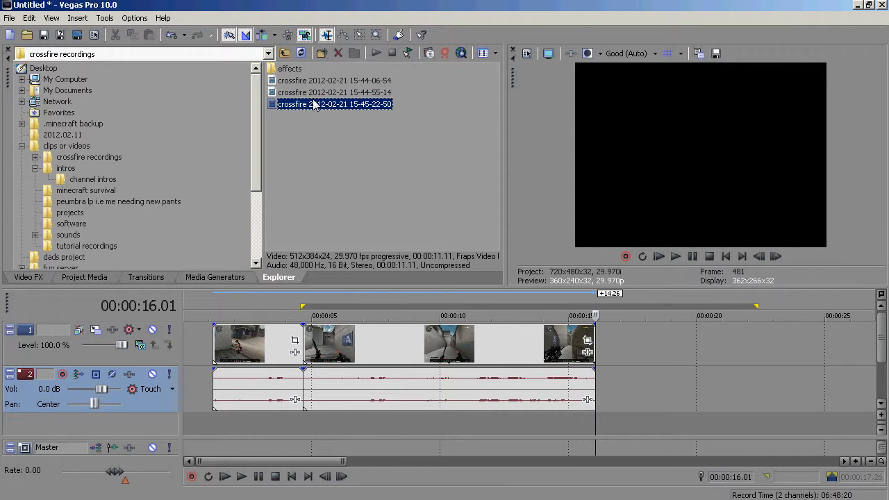
pyautogui.doubleClick(315, 93)
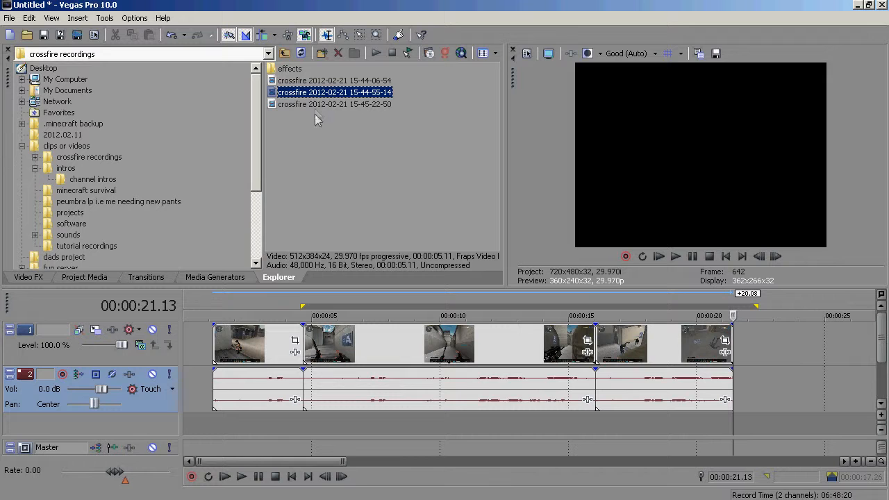
# - Delete all the added video events and their audio events from the timeline
pyautogui.click(230, 346)
pyautogui.keyDown('shift'); pyautogui.click(674, 361); pyautogui.keyUp('shift')
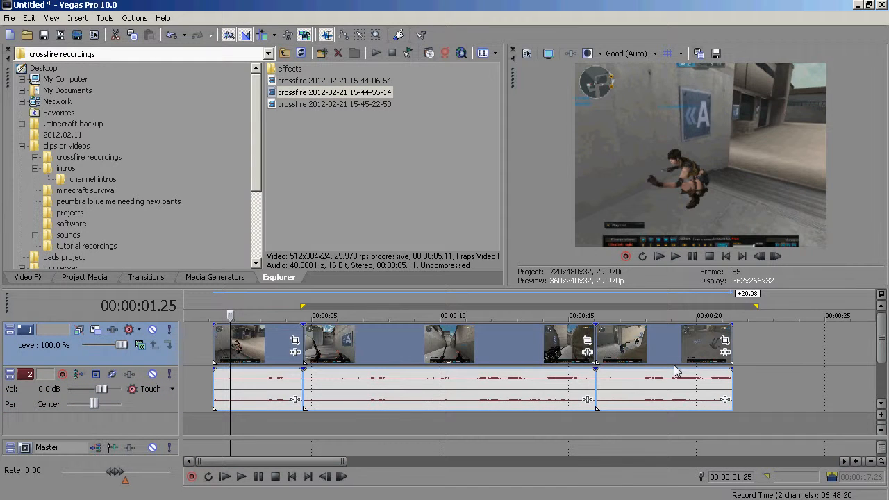
pyautogui.press('Delete')
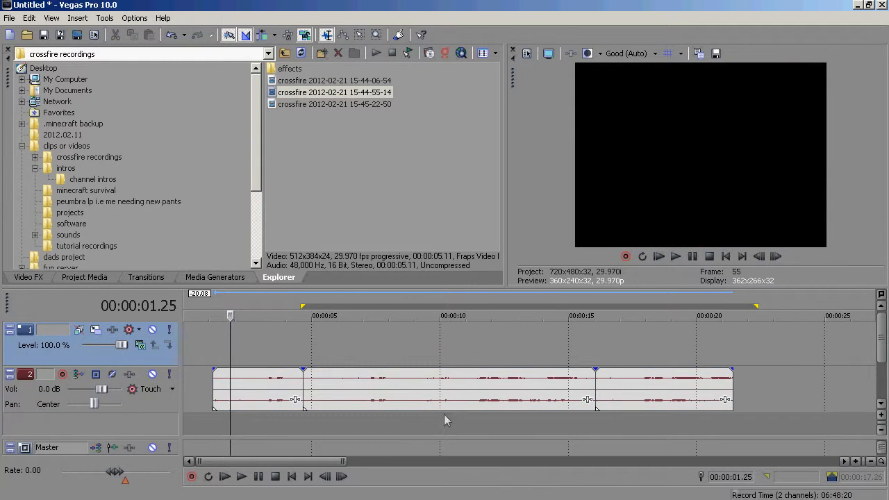
pyautogui.click(279, 389)
pyautogui.keyDown('shift'); pyautogui.click(705, 406); pyautogui.keyUp('shift')
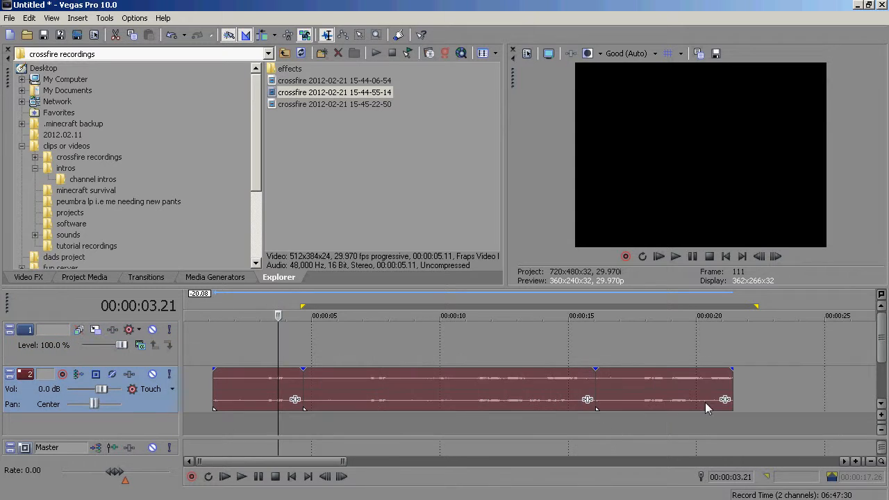
pyautogui.press('Delete')
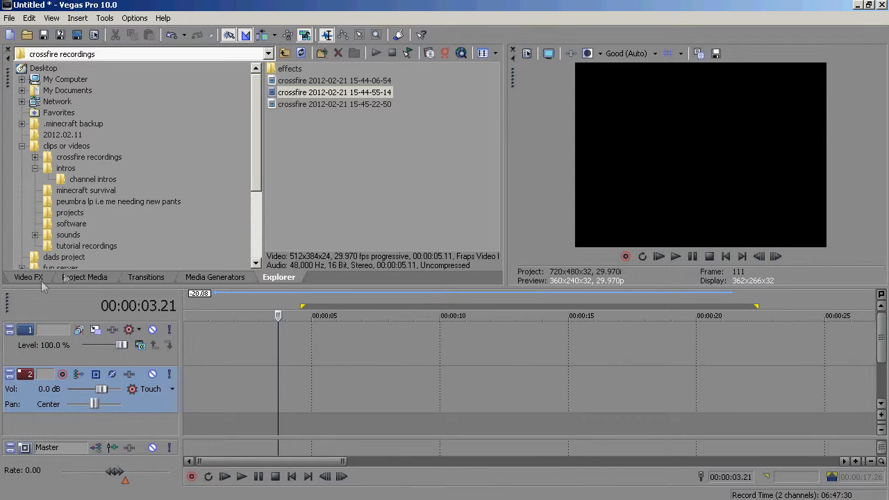
# - Create three new media bins under Media Bins in Project Media
pyautogui.click(79, 278)
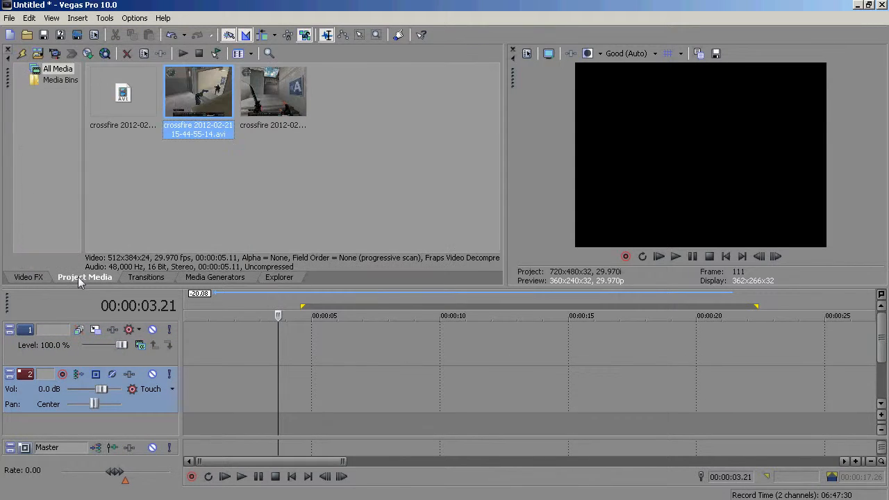
pyautogui.rightClick(56, 80)
pyautogui.click(70, 87)
pyautogui.rightClick(47, 89)
pyautogui.press('Escape')
pyautogui.rightClick(51, 82)
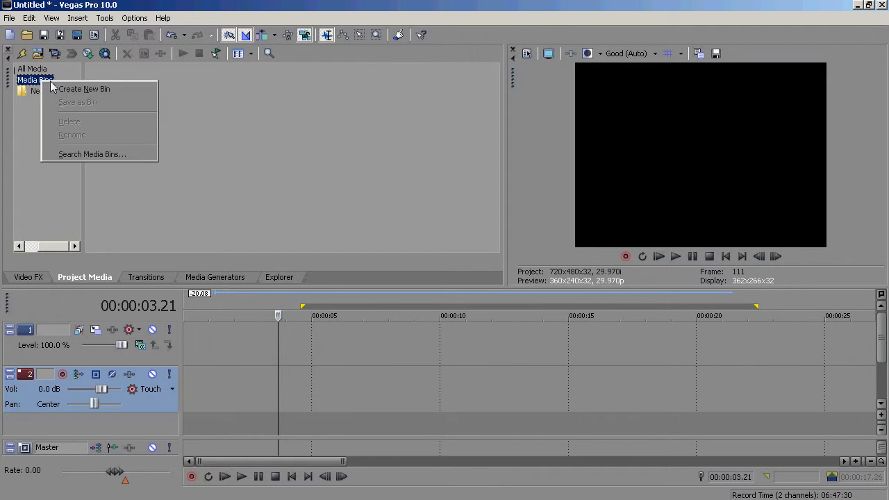
pyautogui.click(56, 89)
pyautogui.rightClick(31, 82)
pyautogui.click(62, 88)
# - Rename the first new media bin to media
pyautogui.rightClick(51, 94)
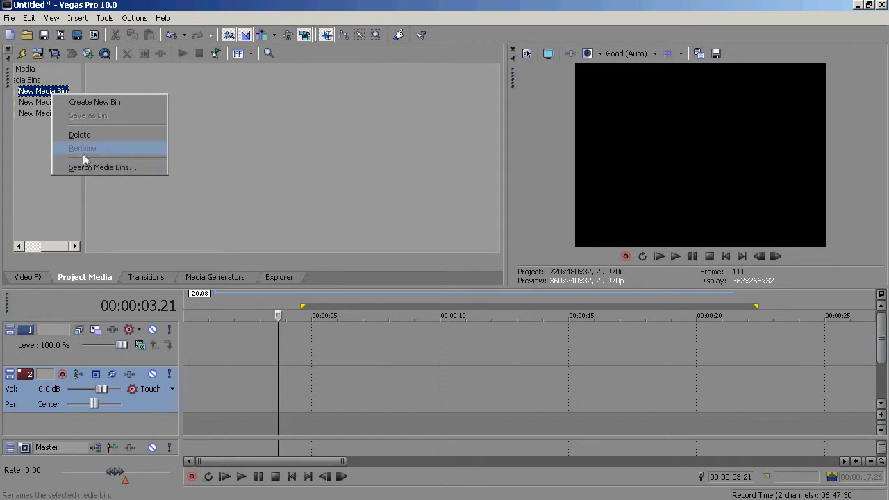
pyautogui.click(82, 148)
pyautogui.write('media')
pyautogui.press('Return')
pyautogui.rightClick(26, 103)
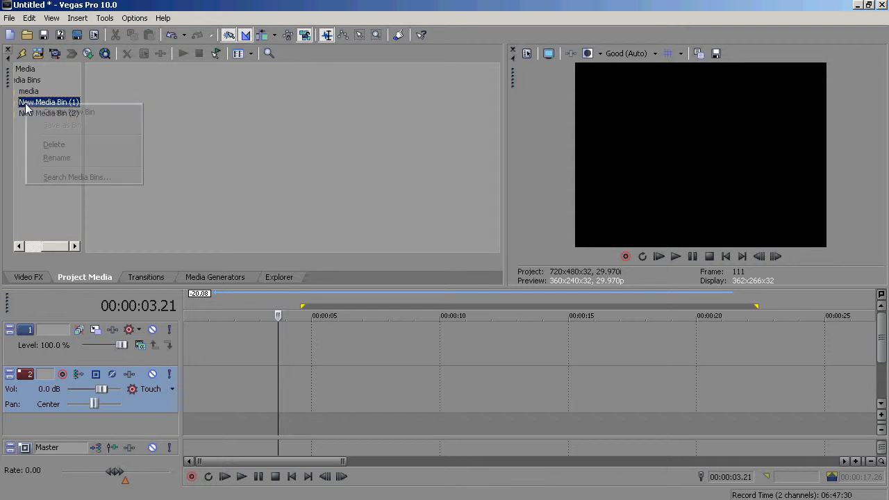
pyautogui.click(50, 178)
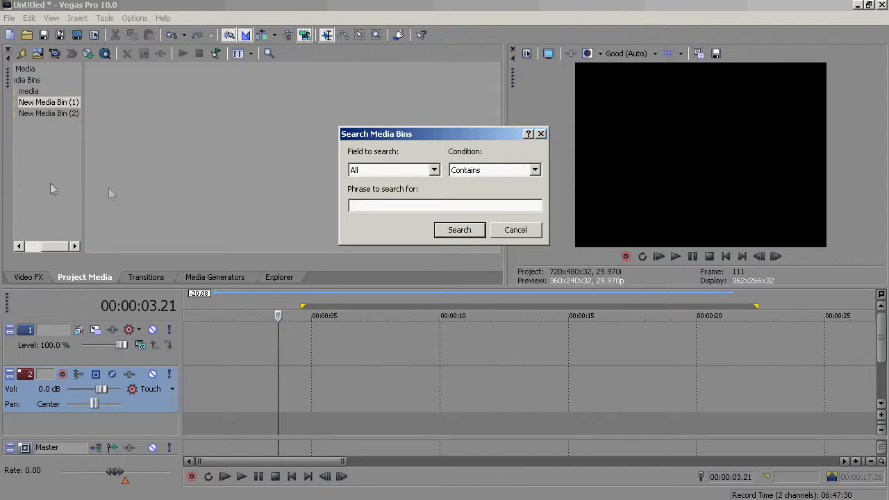
pyautogui.click(541, 134)
# - Rename the second new media bin to clips/video
pyautogui.rightClick(41, 103)
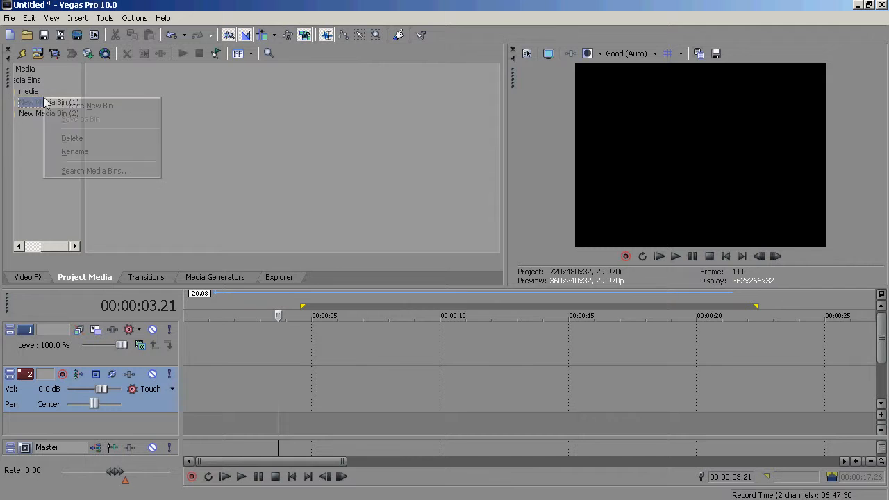
pyautogui.click(82, 153)
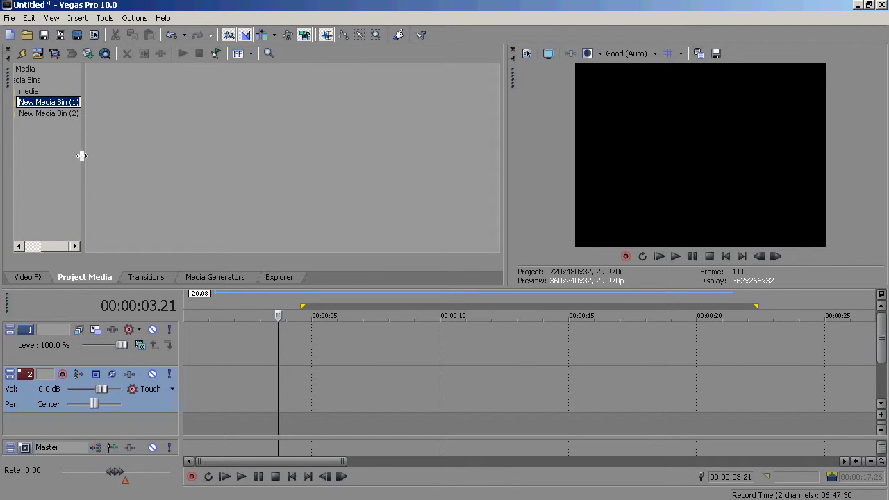
pyautogui.write('V')
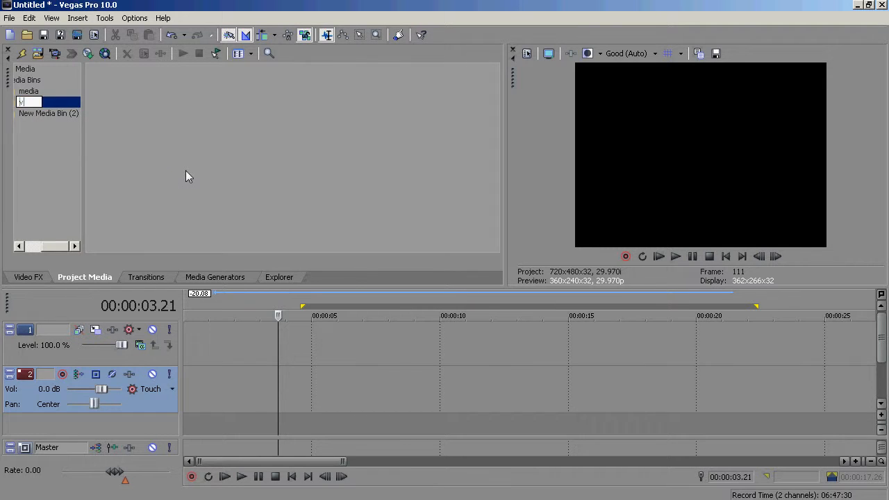
pyautogui.write('lips/video')
pyautogui.press('Return')
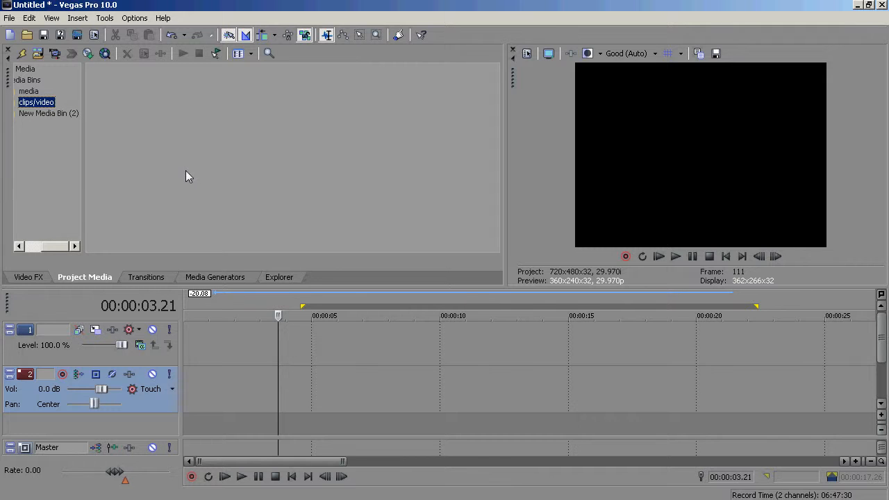
# - Rename the third new media bin to overlays
pyautogui.click(69, 112)
pyautogui.rightClick(66, 112)
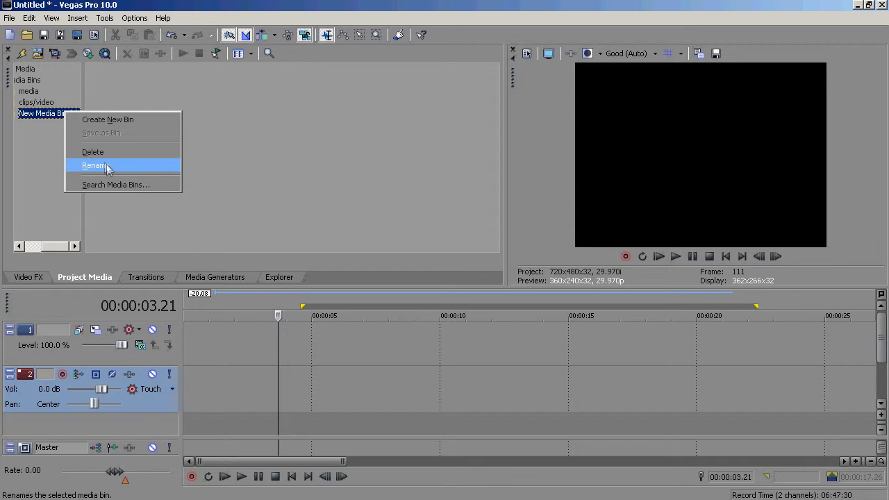
pyautogui.click(85, 167)
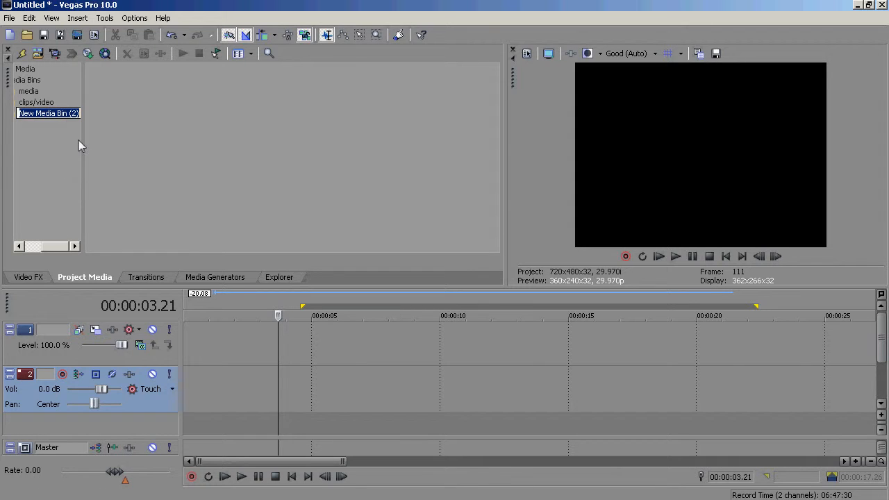
pyautogui.write('overlays')
pyautogui.press('Return')
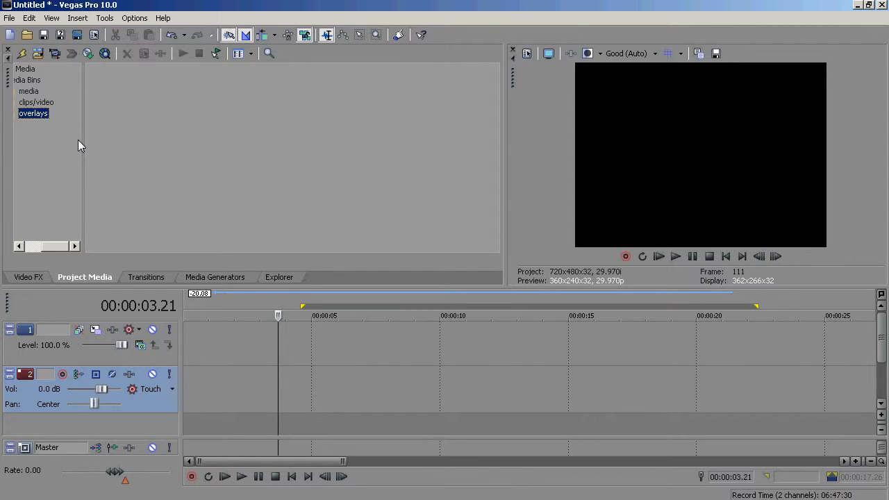
# - Move the three crossfire clips from All Media into the clips/video bin
pyautogui.click(39, 92)
pyautogui.moveTo(57, 249)
pyautogui.mouseDown()
pyautogui.moveTo(25, 244)
pyautogui.moveTo(45, 246)
pyautogui.mouseUp()
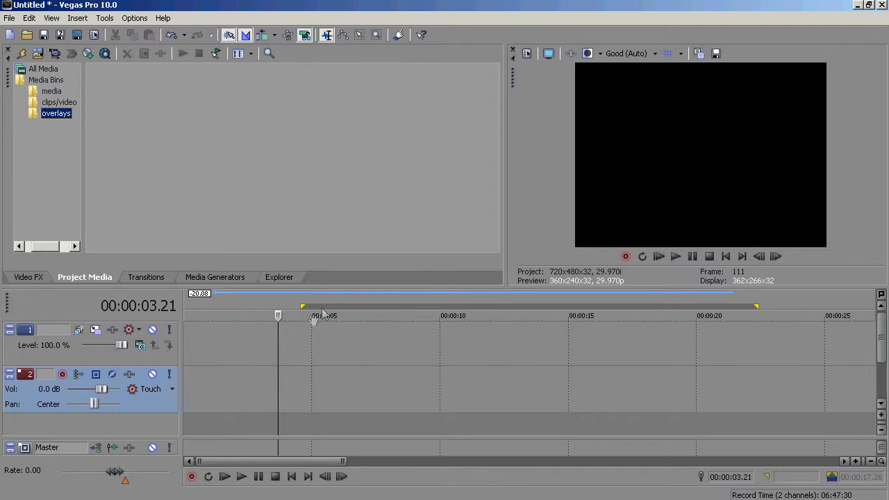
pyautogui.click(302, 293)
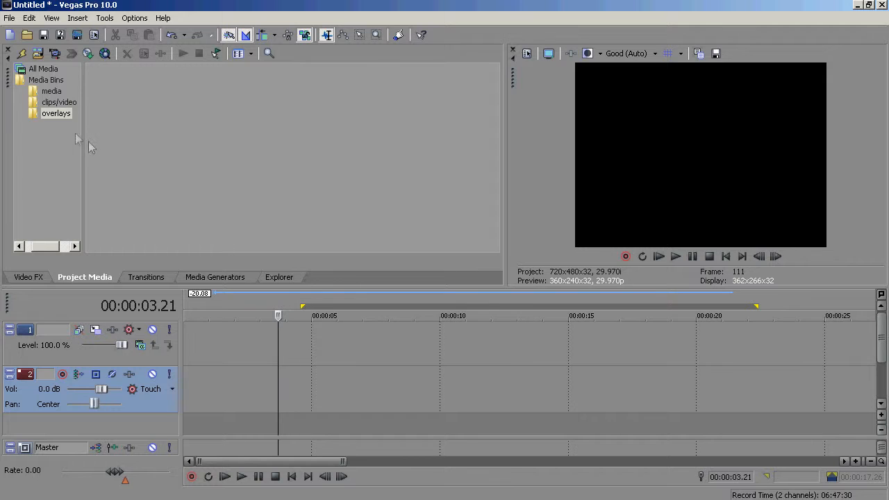
pyautogui.click(67, 104)
pyautogui.click(202, 165)
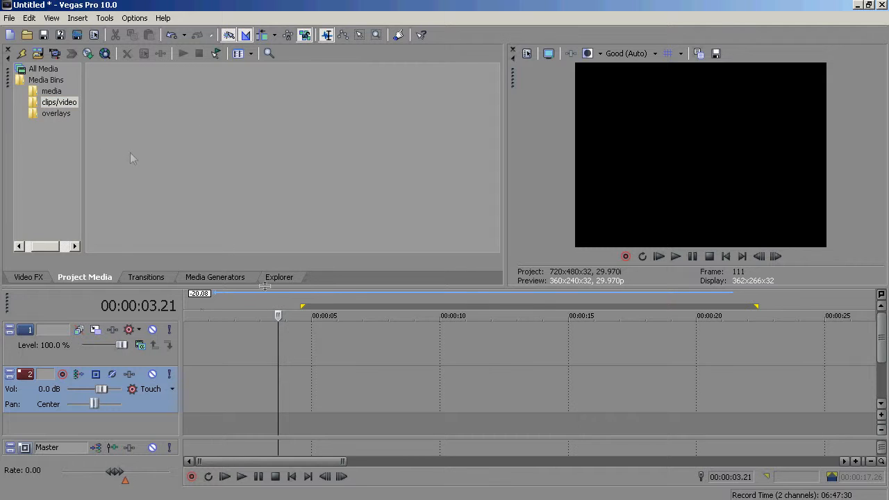
pyautogui.click(36, 68)
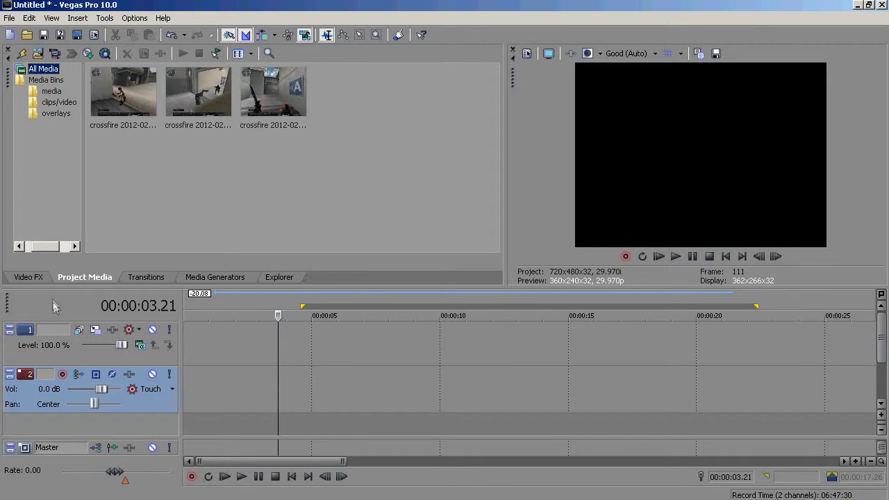
pyautogui.moveTo(47, 246); pyautogui.dragTo(28, 232)
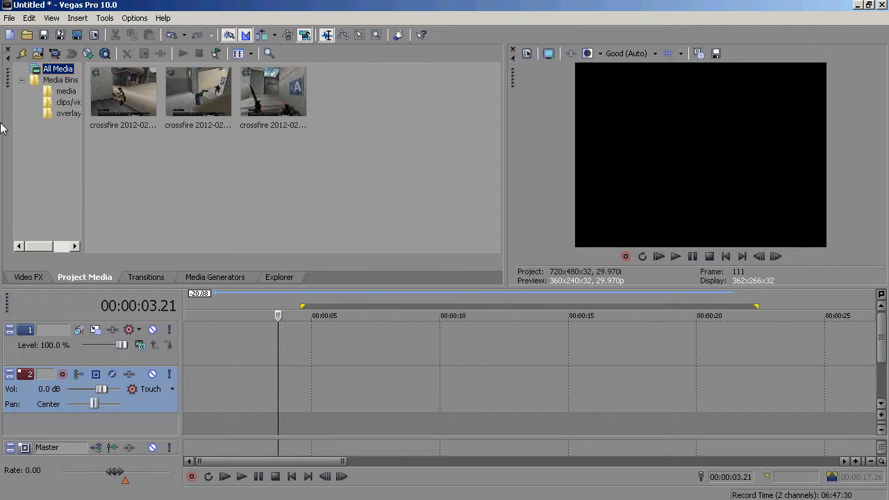
pyautogui.moveTo(132, 97); pyautogui.dragTo(74, 104)
pyautogui.moveTo(224, 99); pyautogui.dragTo(69, 106)
pyautogui.moveTo(247, 121); pyautogui.dragTo(60, 103)
# - Check the contents of the media, overlays and clips/video bins
pyautogui.click(68, 93)
pyautogui.click(69, 102)
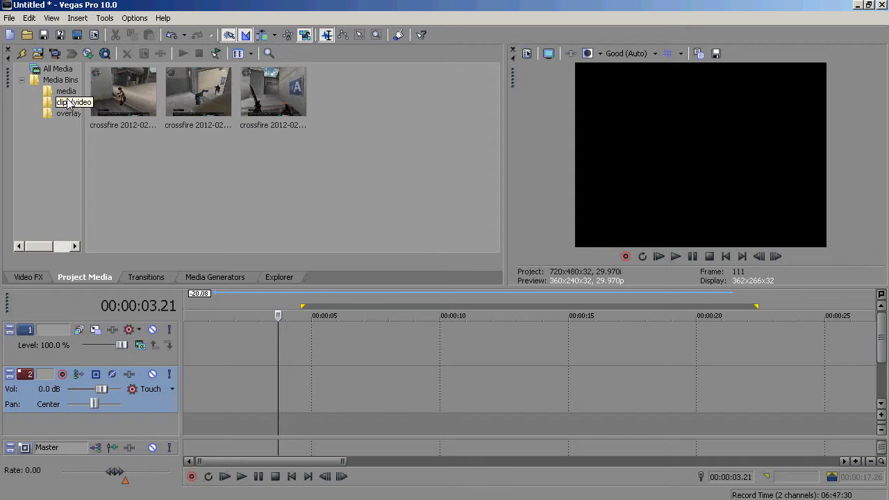
pyautogui.click(59, 69)
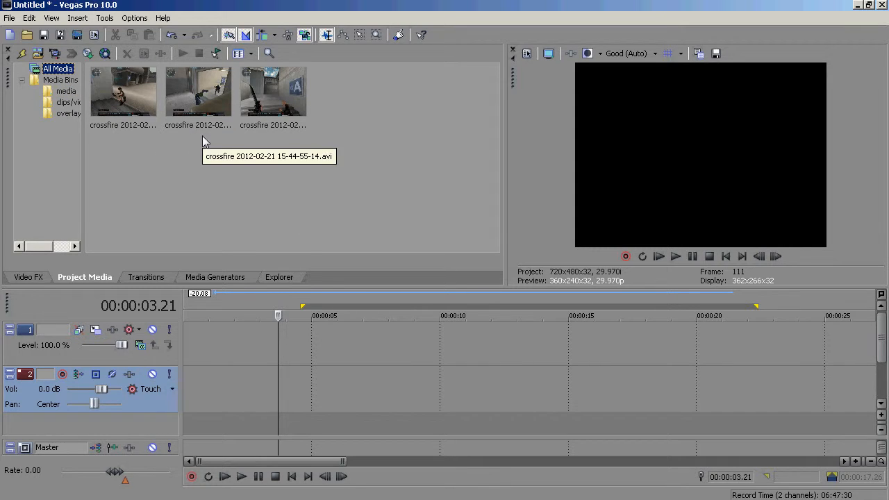
pyautogui.click(65, 91)
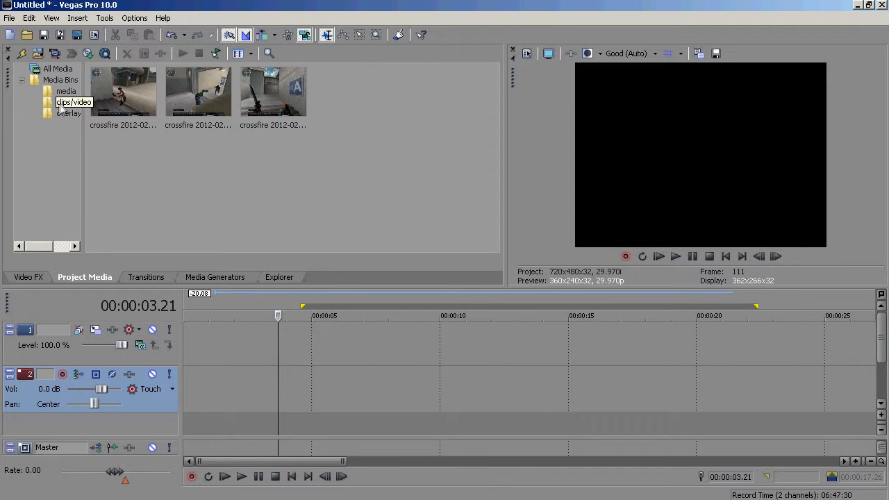
pyautogui.click(73, 114)
pyautogui.click(73, 104)
pyautogui.click(70, 93)
pyautogui.click(74, 104)
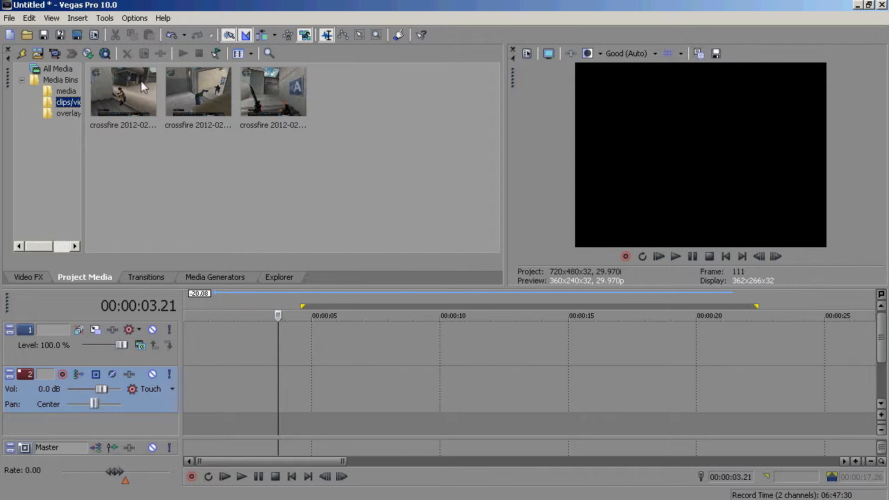
# - Place the first crossfire clip on the timeline near the 4-second mark and open its Event Pan/Crop
pyautogui.moveTo(142, 85); pyautogui.dragTo(286, 345)
pyautogui.click(291, 350)
pyautogui.click(332, 357)
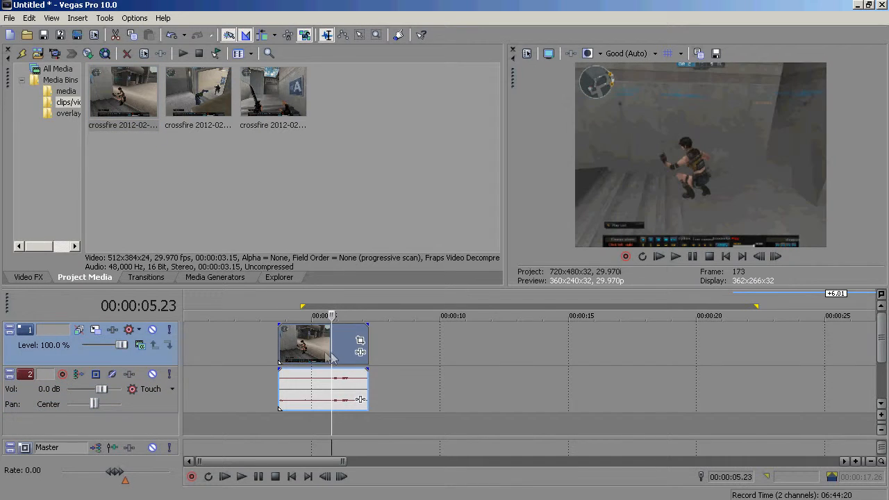
pyautogui.click(360, 340)
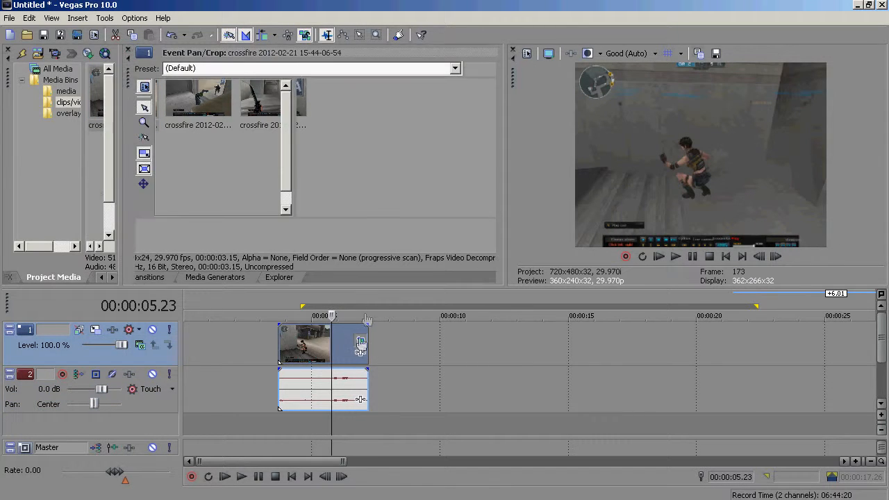
# - Resize and move the clip's crop frame, then apply the Replay bar gone pan/crop preset instead
pyautogui.click(455, 68)
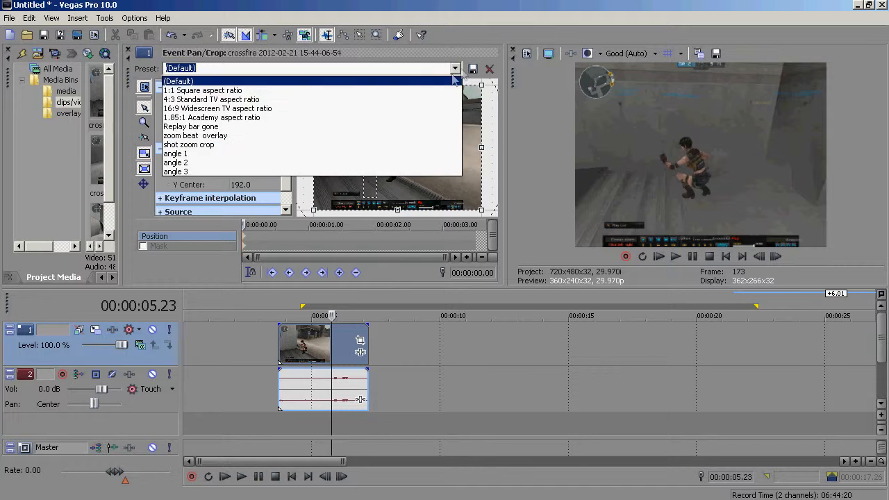
pyautogui.click(302, 81)
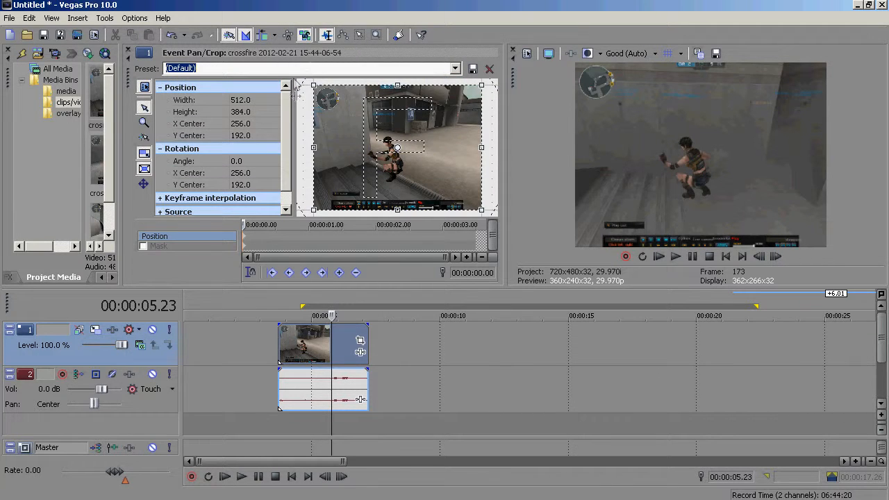
pyautogui.moveTo(481, 210); pyautogui.dragTo(484, 199)
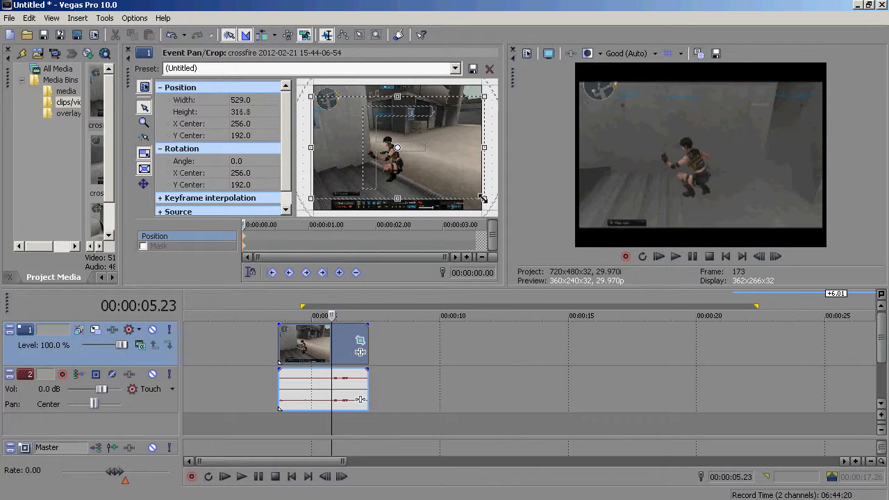
pyautogui.moveTo(459, 111); pyautogui.dragTo(484, 90)
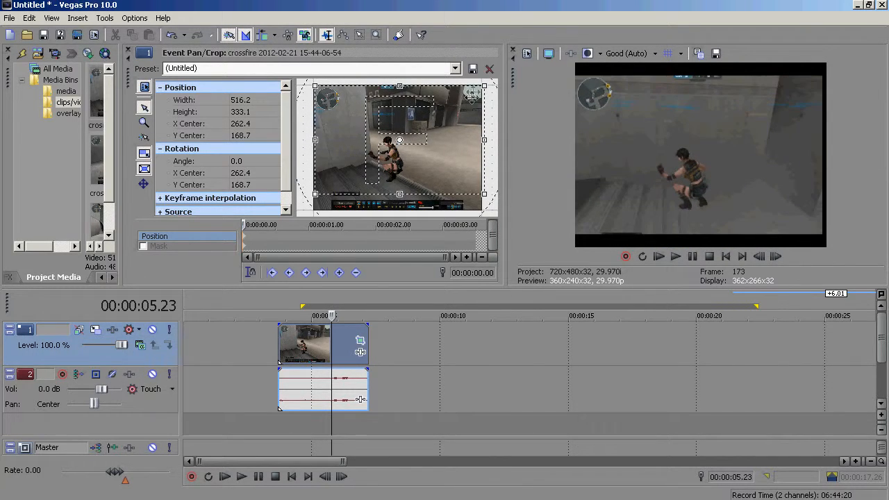
pyautogui.moveTo(399, 90)
pyautogui.mouseDown()
pyautogui.moveTo(399, 76)
pyautogui.moveTo(401, 90)
pyautogui.mouseUp()
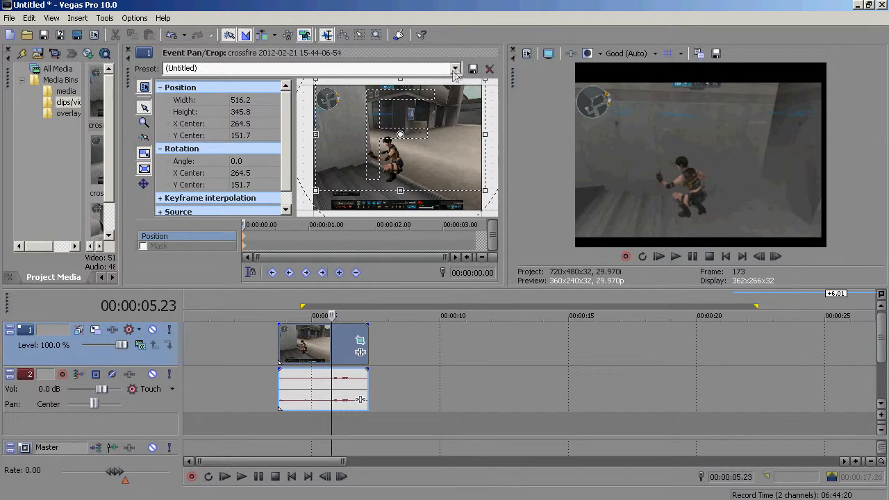
pyautogui.click(455, 68)
pyautogui.click(275, 121)
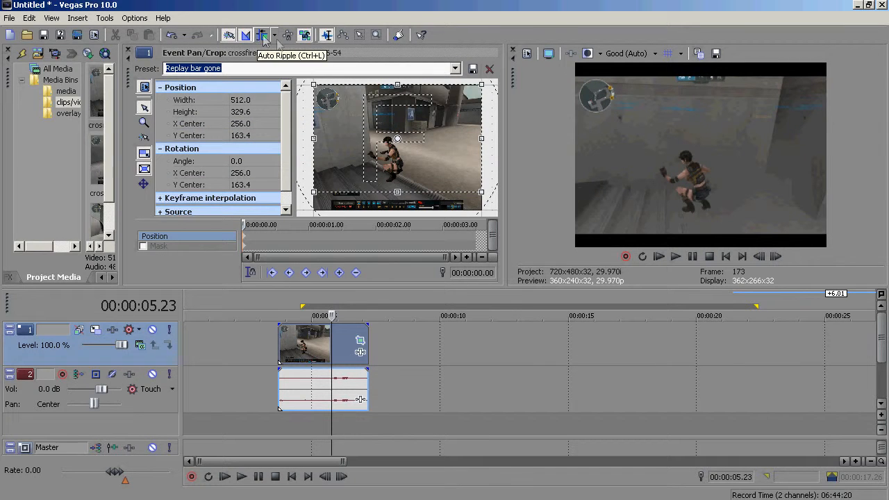
# - Close the Pan/Crop window and delete the clip's audio event from the timeline
pyautogui.click(130, 52)
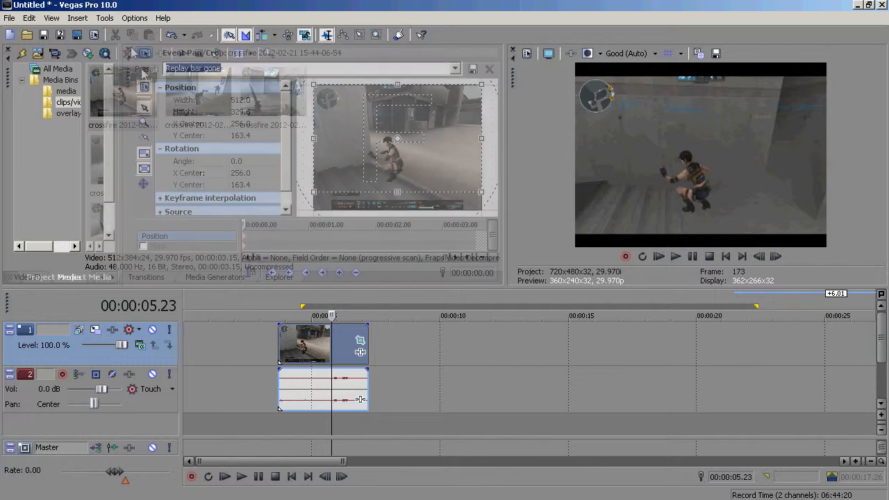
pyautogui.click(212, 102)
pyautogui.click(300, 378)
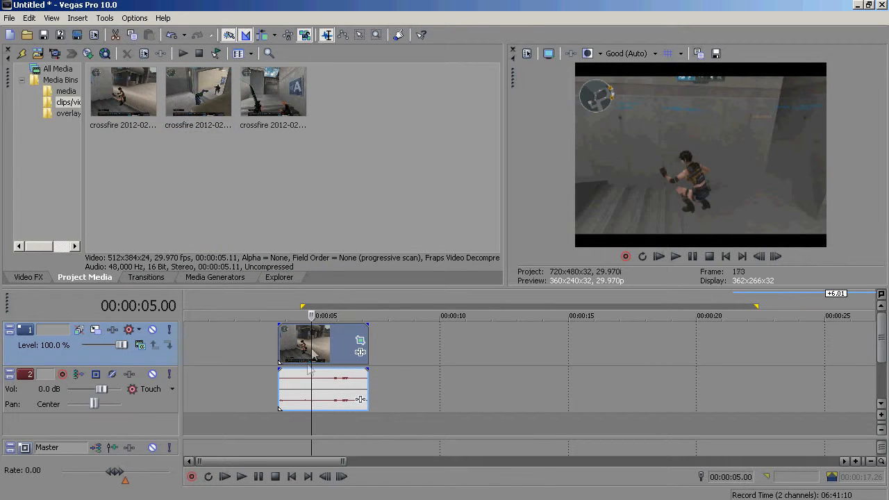
pyautogui.click(295, 386)
pyautogui.press('Delete')
pyautogui.click(310, 350)
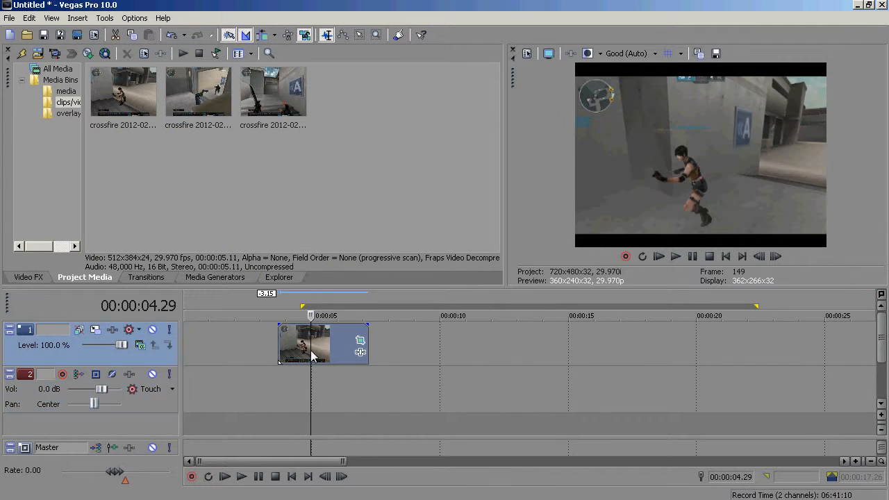
# - Add the first crossfire clip again right after the existing event and delete its audio event
pyautogui.moveTo(141, 111); pyautogui.dragTo(392, 347)
pyautogui.click(413, 395)
pyautogui.press('Delete')
pyautogui.click(378, 343)
pyautogui.click(374, 343)
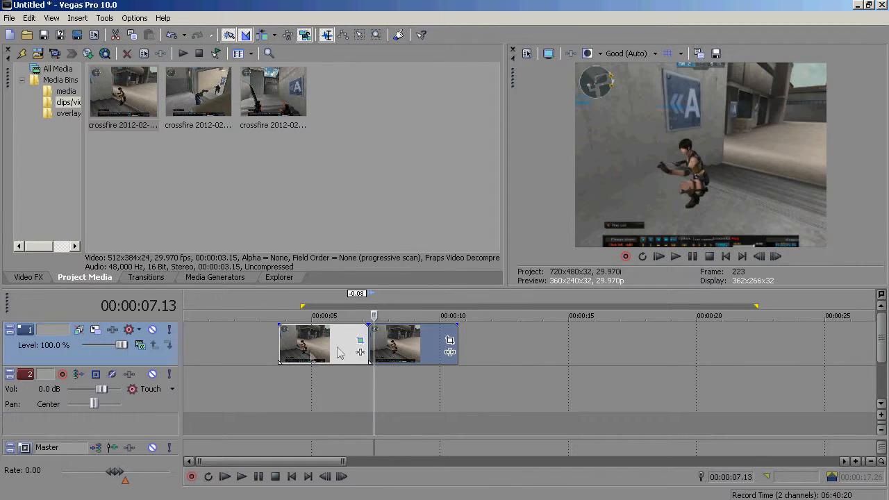
# - Delete both video events from the timeline
pyautogui.click(308, 353)
pyautogui.click(294, 357)
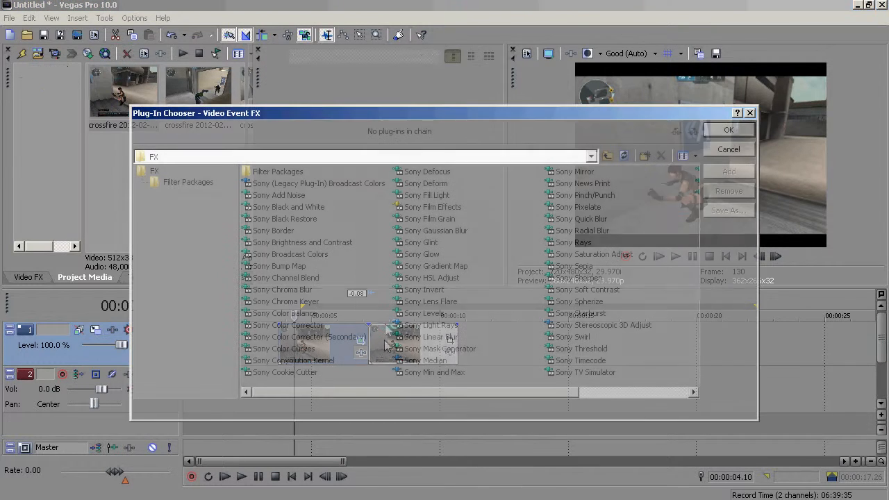
pyautogui.click(749, 113)
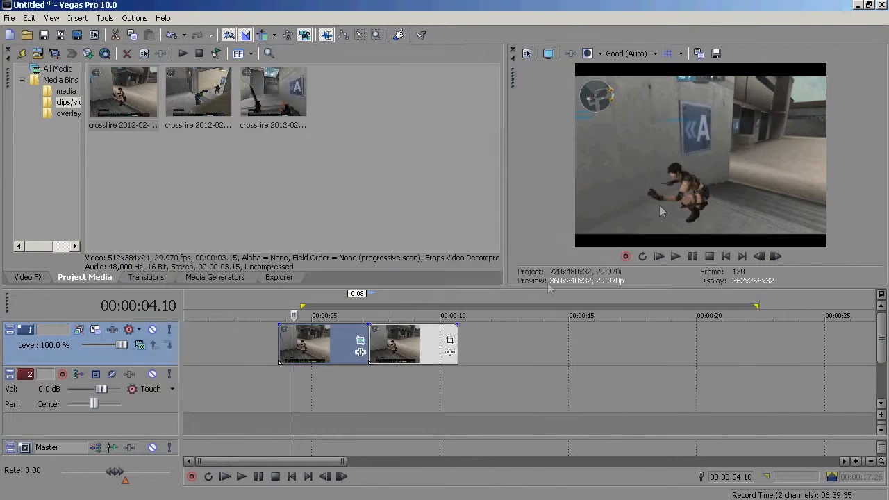
pyautogui.click(383, 351)
pyautogui.click(377, 343)
pyautogui.click(331, 344)
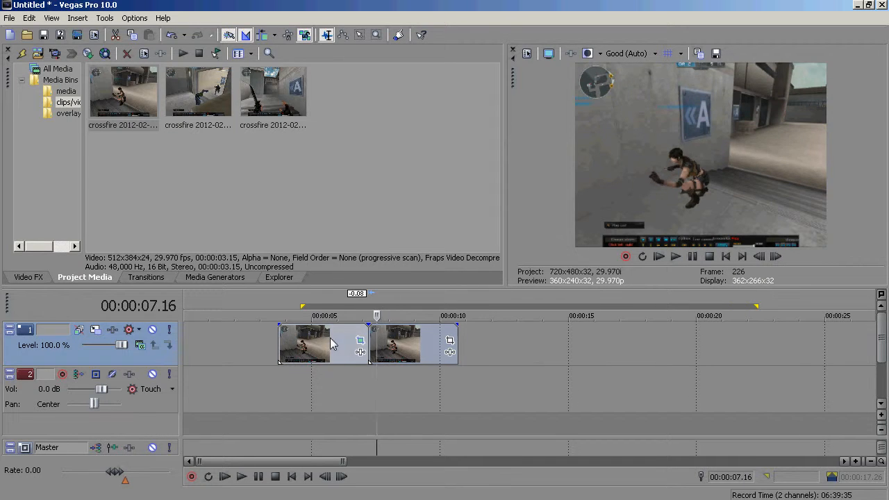
pyautogui.click(418, 335)
pyautogui.press('Delete')
pyautogui.click(320, 347)
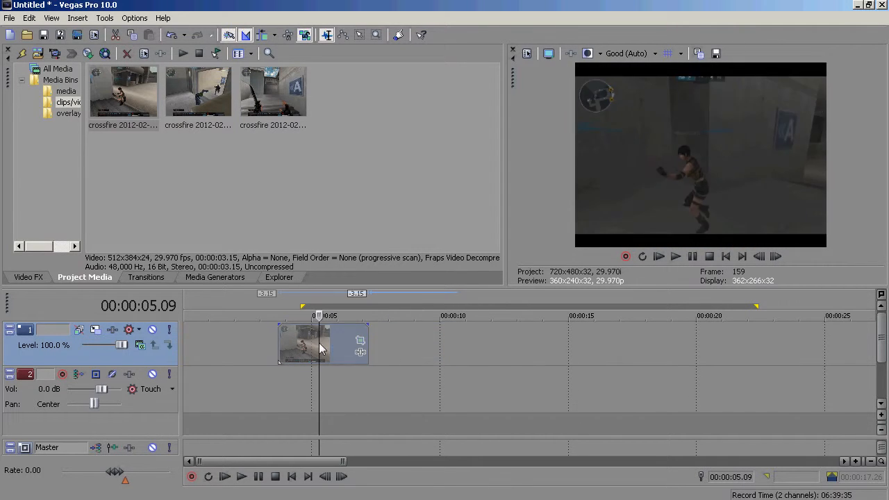
pyautogui.press('Delete')
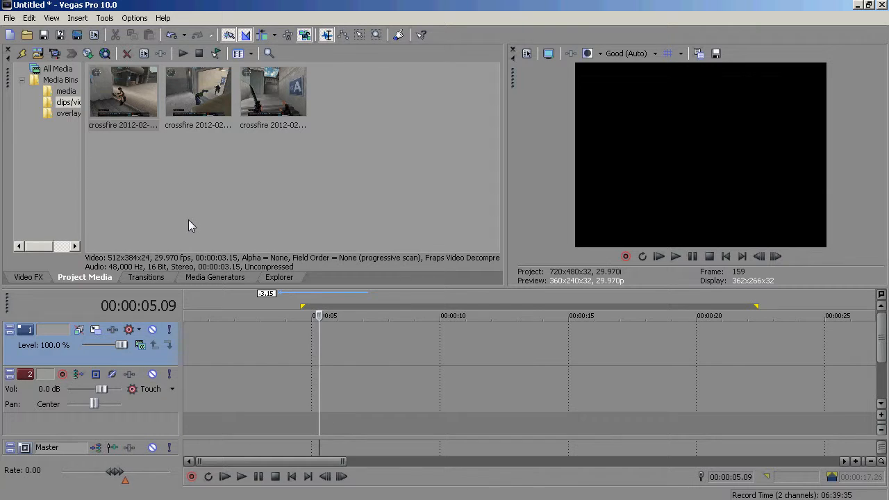
# - Extend the loop region so it starts at the beginning of the timeline
pyautogui.click(197, 340)
pyautogui.click(189, 343)
pyautogui.click(184, 345)
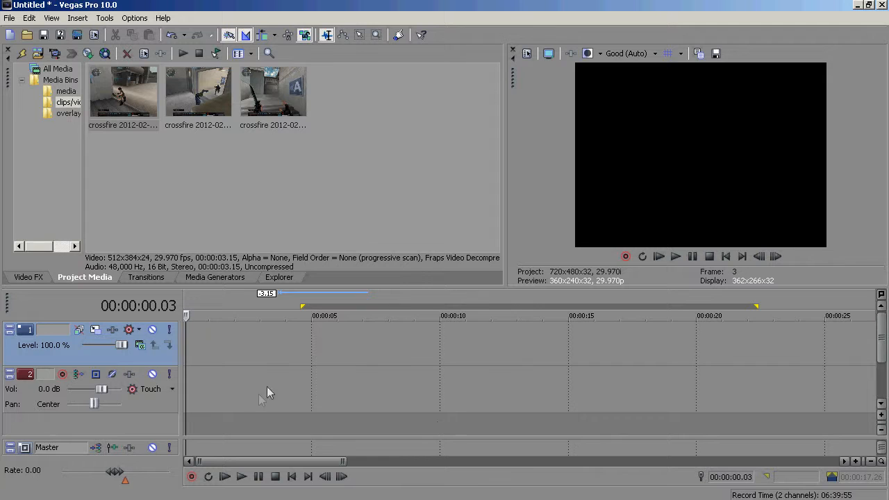
pyautogui.click(223, 333)
pyautogui.click(260, 325)
pyautogui.click(305, 314)
pyautogui.moveTo(303, 307); pyautogui.dragTo(129, 306)
pyautogui.click(187, 331)
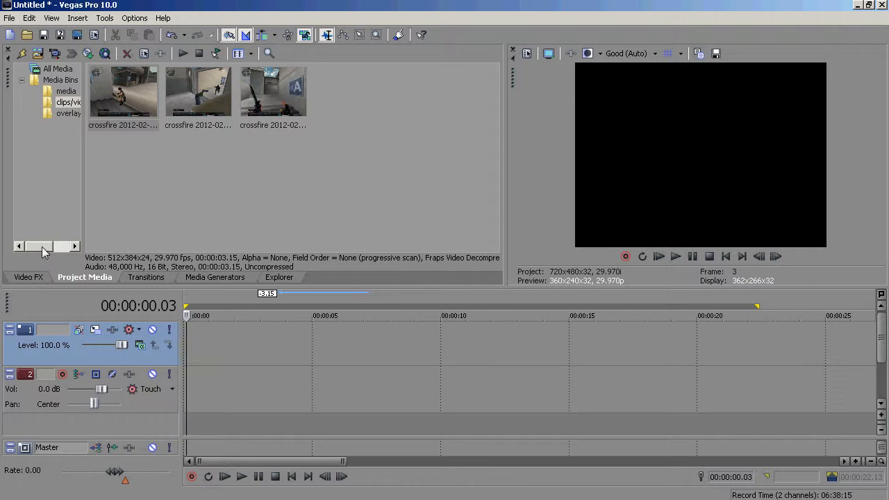
# - Browse the Video FX list, previewing the Black and White and Brightness and Contrast presets
pyautogui.click(31, 276)
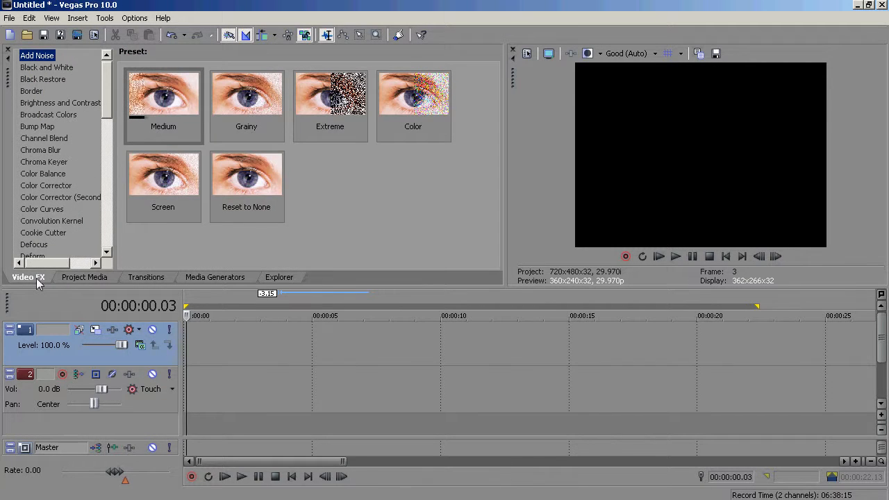
pyautogui.moveTo(107, 113)
pyautogui.mouseDown()
pyautogui.moveTo(106, 129)
pyautogui.moveTo(107, 106)
pyautogui.mouseUp()
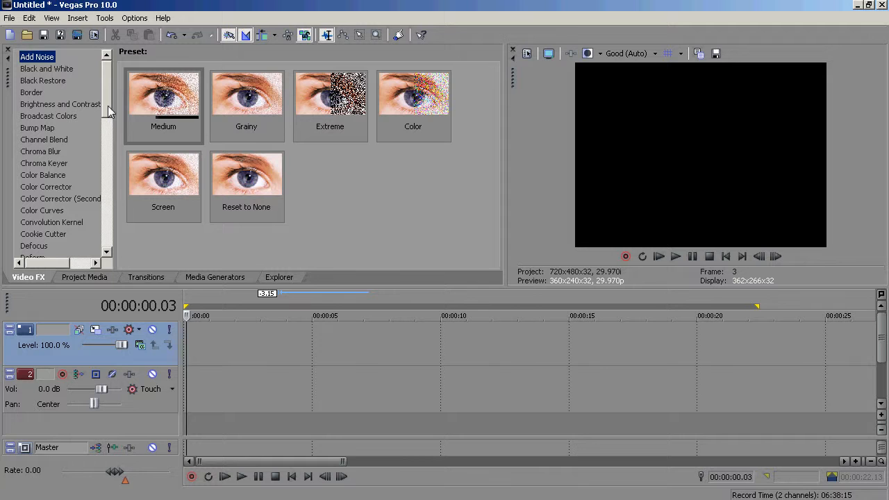
pyautogui.click(61, 104)
pyautogui.click(47, 69)
pyautogui.scroll(-4, 54, 129)
pyautogui.scroll(-6, 54, 128)
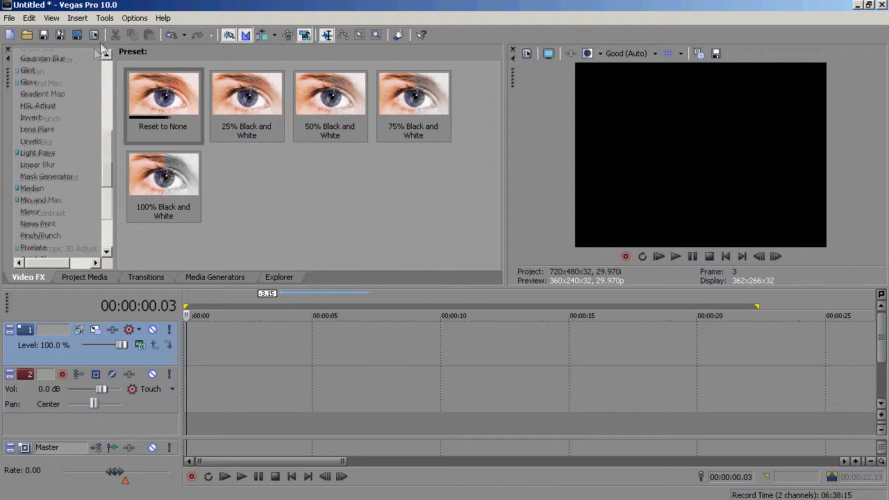
pyautogui.scroll(12, 54, 128)
pyautogui.click(50, 105)
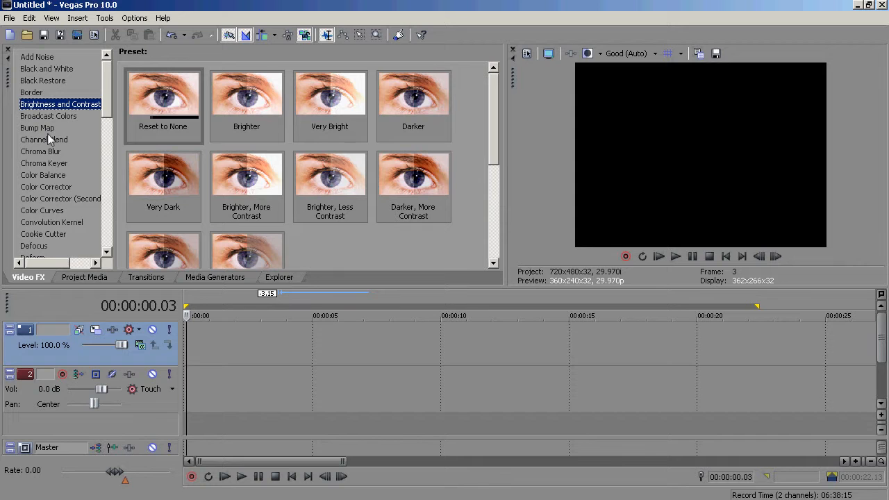
# - Place the first crossfire clip at the timeline start and apply the Brighter Brightness and Contrast preset to it
pyautogui.click(60, 278)
pyautogui.moveTo(124, 94); pyautogui.dragTo(232, 340)
pyautogui.click(28, 277)
pyautogui.moveTo(238, 97); pyautogui.dragTo(233, 351)
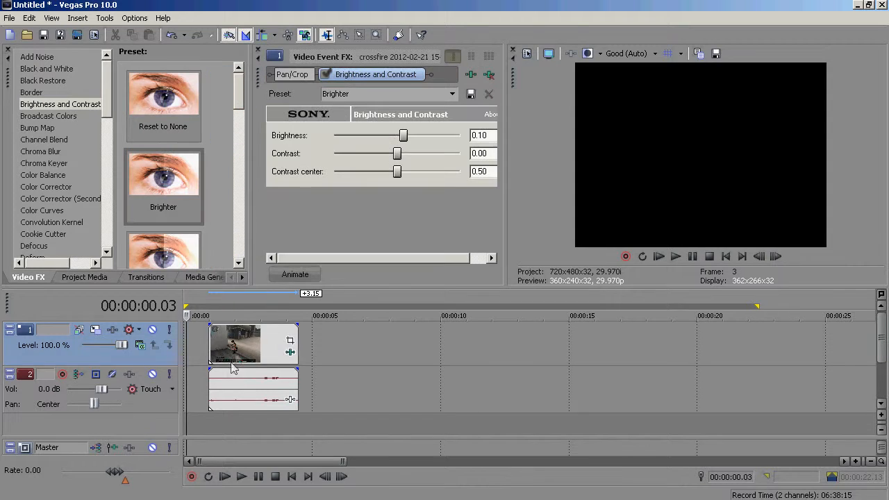
# - Set brightness to 0.71, contrast to -0.65 and contrast center to 0.67, then close the Video Event FX window
pyautogui.click(237, 344)
pyautogui.moveTo(402, 135); pyautogui.dragTo(440, 136)
pyautogui.moveTo(397, 153); pyautogui.dragTo(417, 171)
pyautogui.click(387, 93)
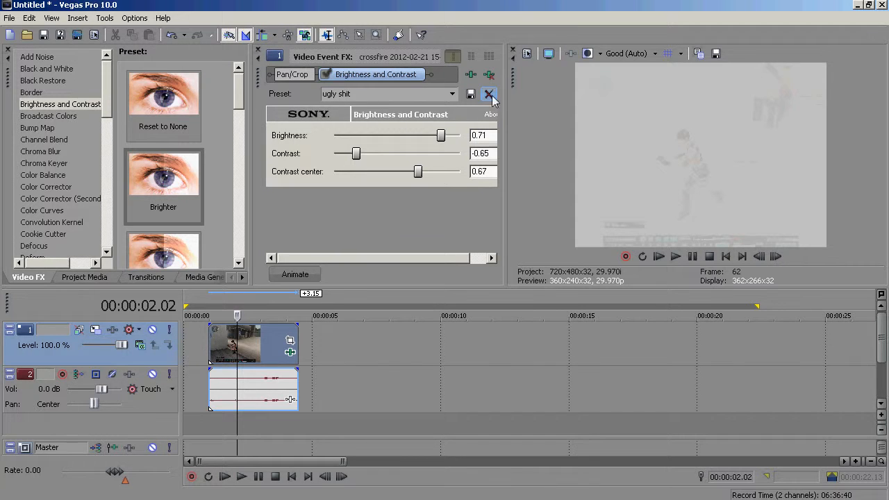
pyautogui.click(256, 51)
pyautogui.scroll(-3, 343, 227)
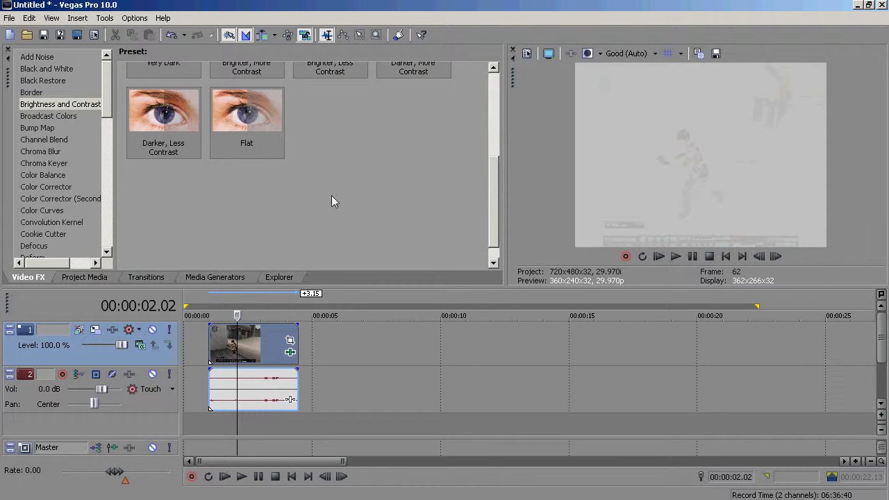
pyautogui.scroll(3, 332, 198)
pyautogui.click(50, 104)
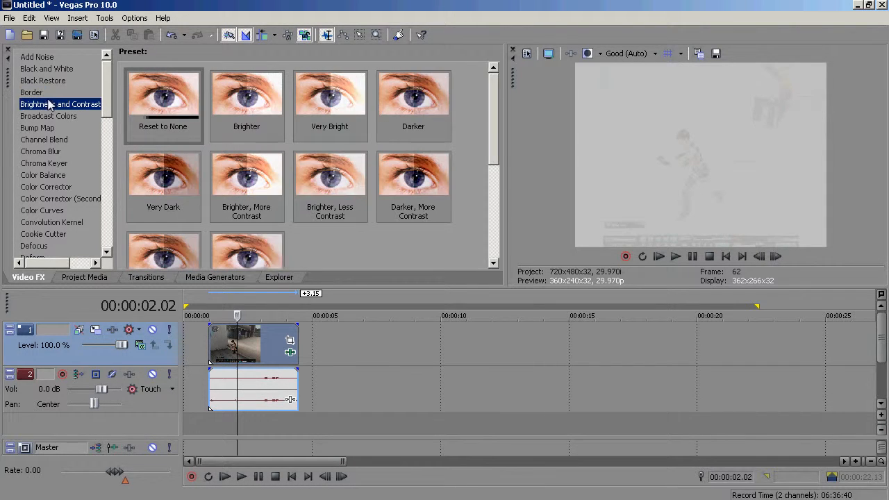
pyautogui.scroll(-6, 309, 208)
pyautogui.click(311, 226)
pyautogui.scroll(-3, 312, 226)
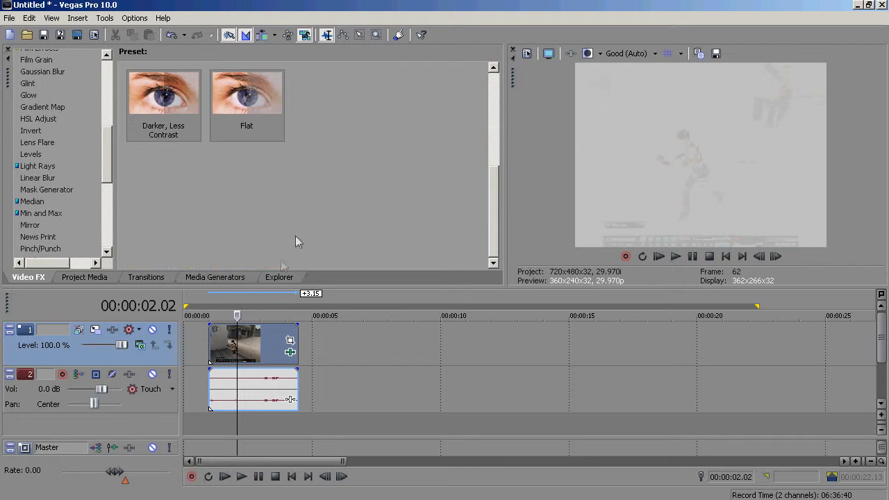
# - Delete the clip's video and audio events from the timeline
pyautogui.click(264, 339)
pyautogui.press('Delete')
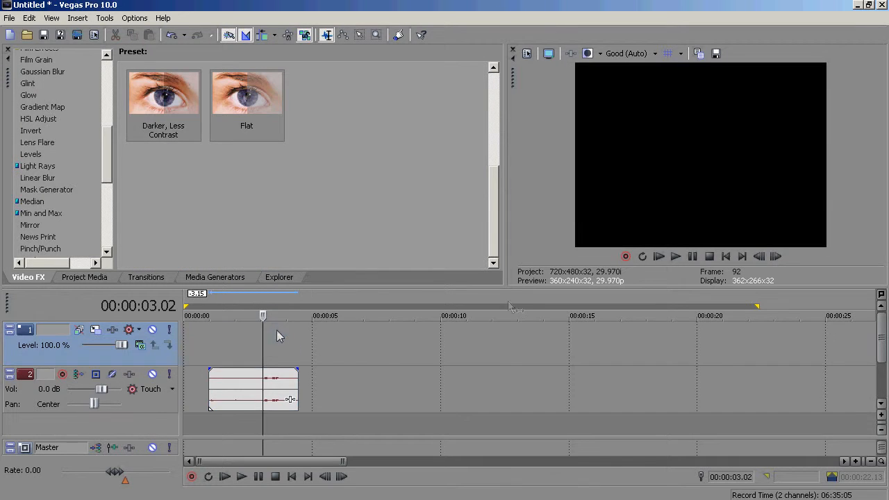
pyautogui.click(261, 378)
pyautogui.press('Delete')
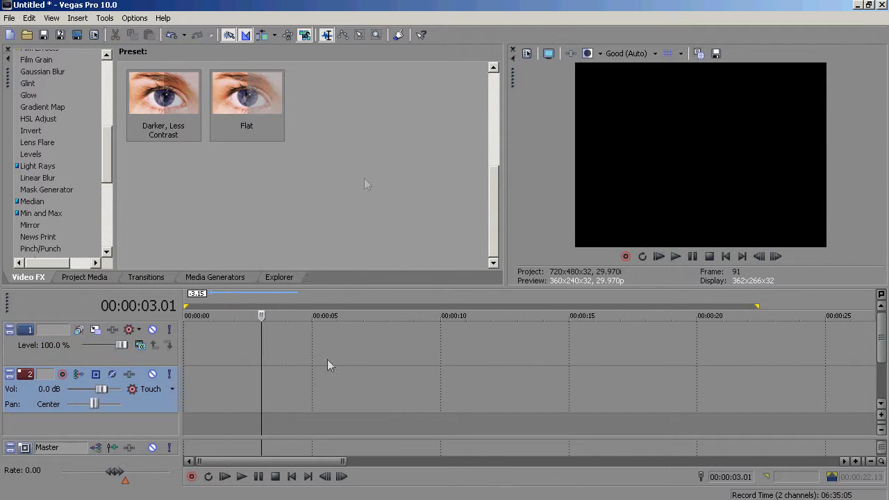
# - Enable Ignore Event Grouping and add the second crossfire clip to the timeline at the cursor
pyautogui.click(307, 36)
pyautogui.click(94, 277)
pyautogui.keyDown('ctrl'); pyautogui.click(193, 122); pyautogui.keyUp('ctrl')
pyautogui.doubleClick(191, 117)
pyautogui.click(308, 346)
pyautogui.moveTo(327, 384); pyautogui.dragTo(346, 359)
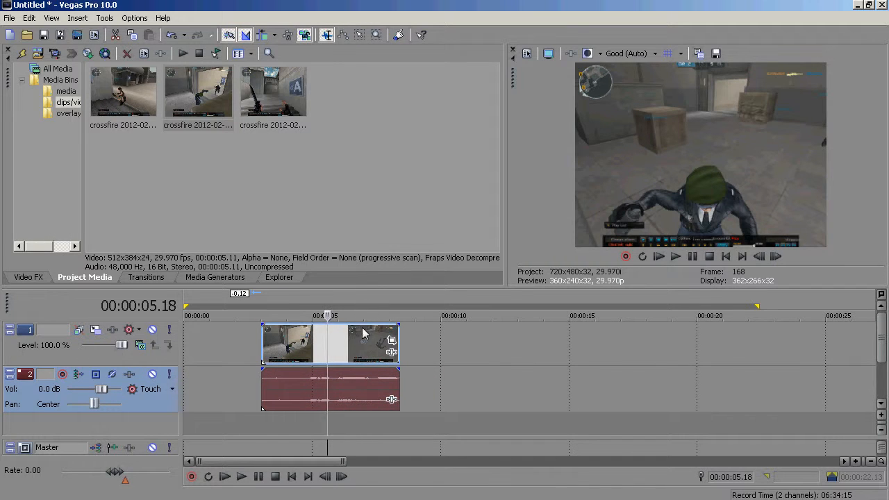
# - Delete the second clip's audio and video events from the timeline
pyautogui.click(333, 374)
pyautogui.press('Delete')
pyautogui.click(370, 350)
pyautogui.click(358, 359)
pyautogui.press('Delete')
pyautogui.click(269, 369)
pyautogui.click(271, 352)
pyautogui.click(276, 359)
pyautogui.click(316, 358)
pyautogui.click(240, 358)
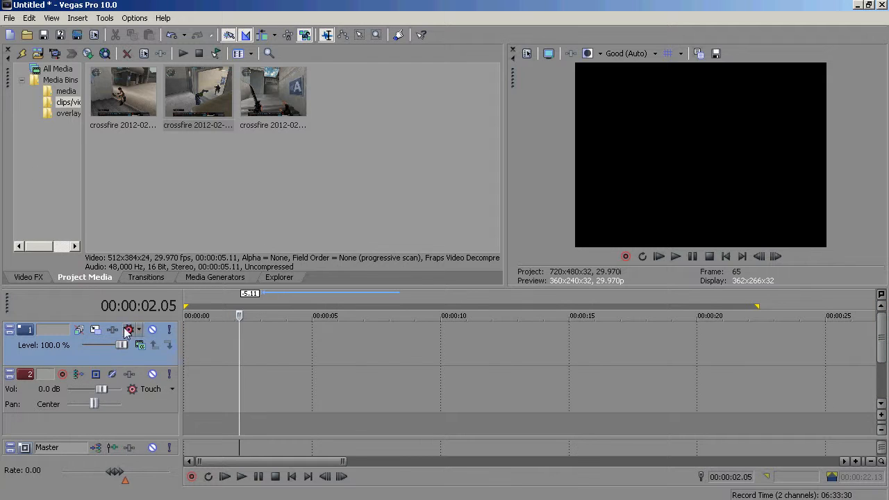
pyautogui.rightClick(101, 357)
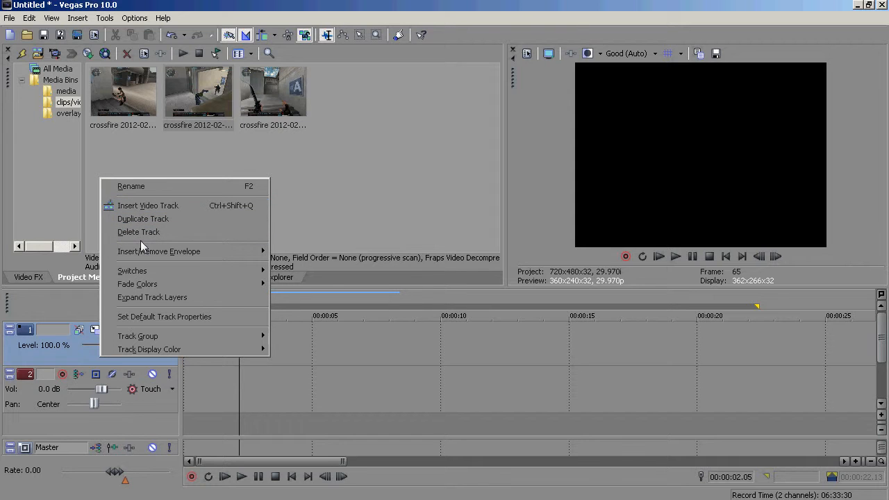
pyautogui.rightClick(132, 432)
pyautogui.click(290, 453)
pyautogui.rightClick(144, 410)
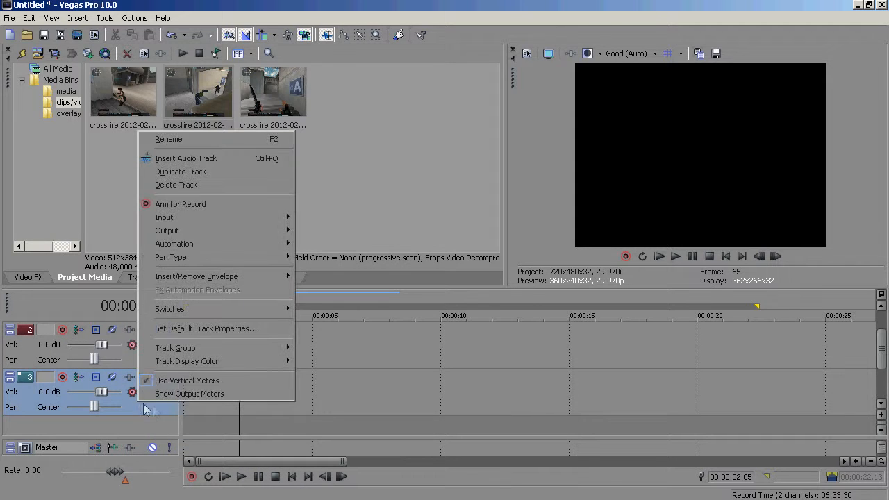
pyautogui.click(173, 185)
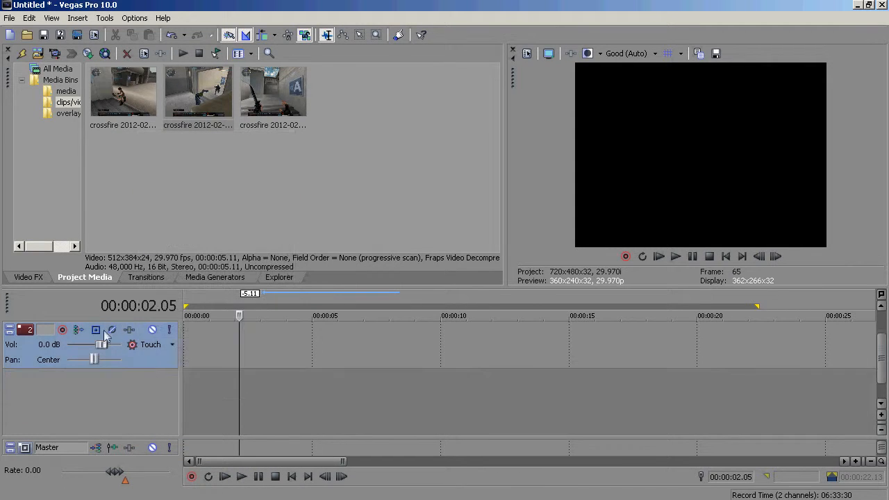
# - Place the second crossfire clip on the first video track at about the 2-second mark
pyautogui.rightClick(119, 361)
pyautogui.click(163, 394)
pyautogui.moveTo(882, 367); pyautogui.dragTo(883, 340)
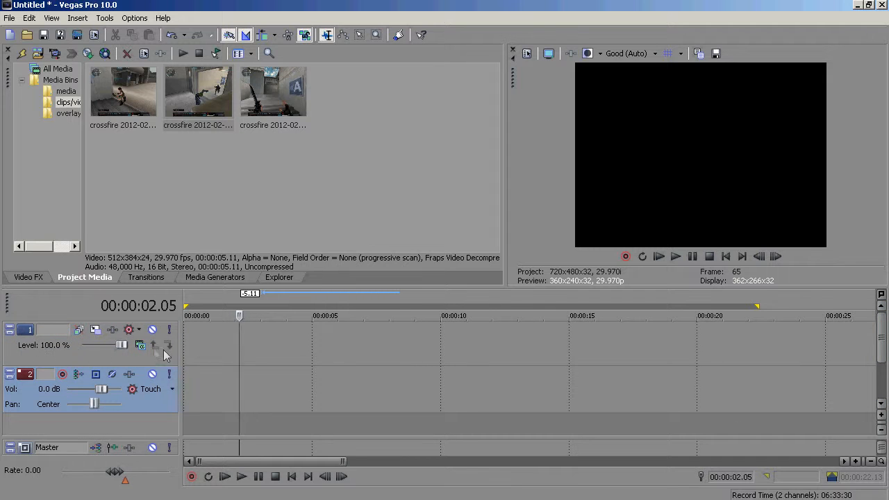
pyautogui.moveTo(108, 345); pyautogui.dragTo(81, 347)
pyautogui.moveTo(63, 445); pyautogui.dragTo(106, 356)
pyautogui.moveTo(189, 108); pyautogui.dragTo(251, 333)
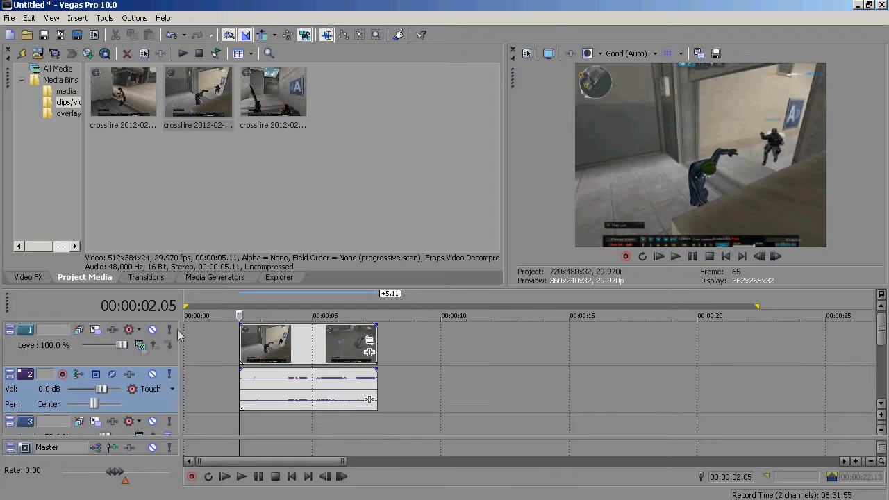
# - Delete the extra empty third and fourth tracks from the timeline
pyautogui.click(272, 359)
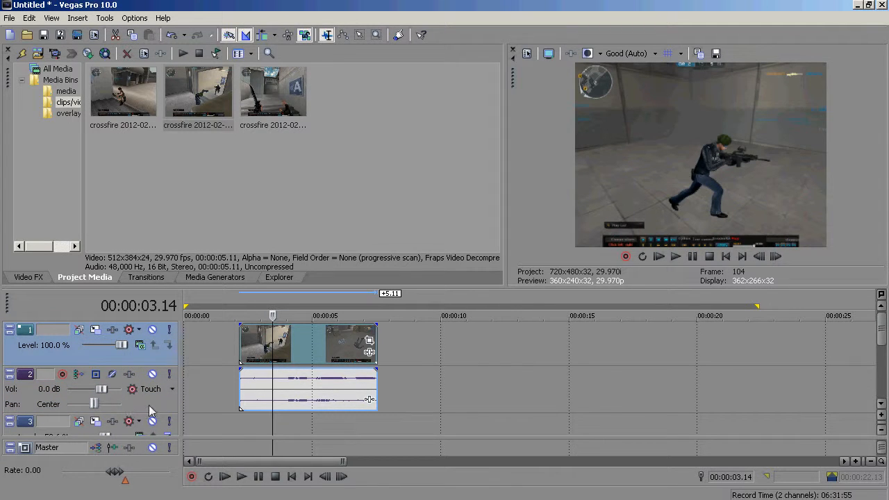
pyautogui.scroll(-1, 881, 339)
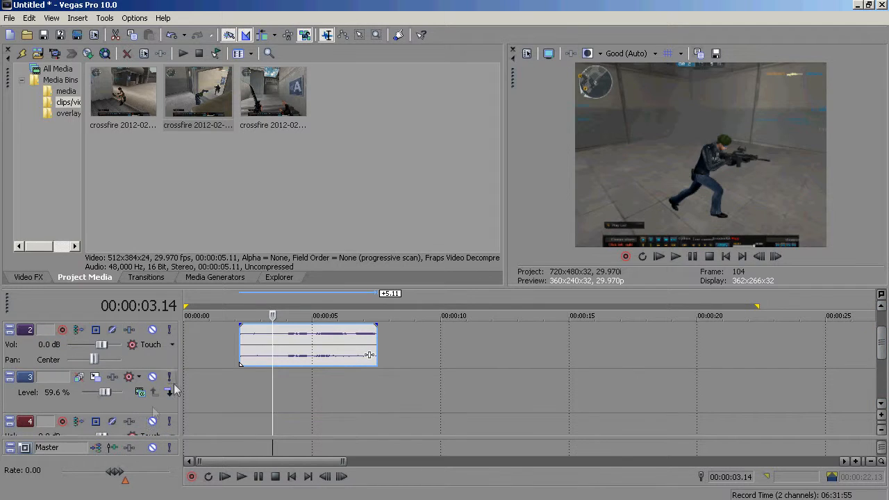
pyautogui.press('Delete')
pyautogui.press('Delete')
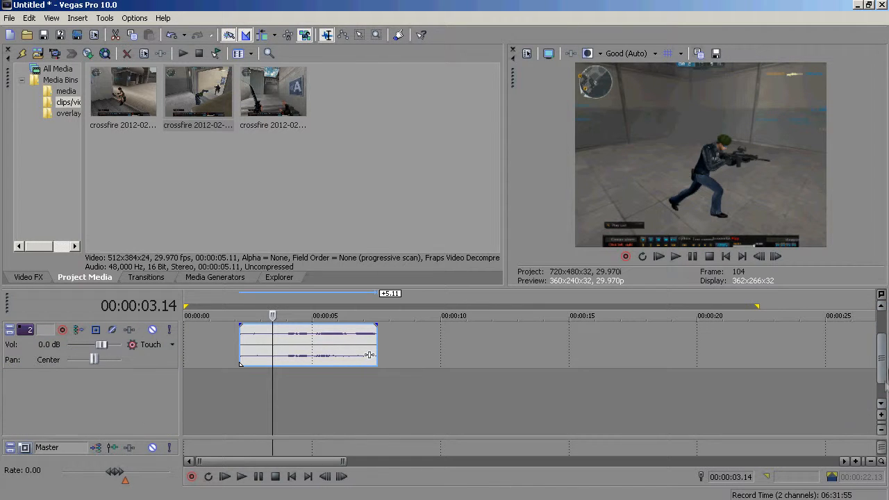
pyautogui.scroll(1, 886, 381)
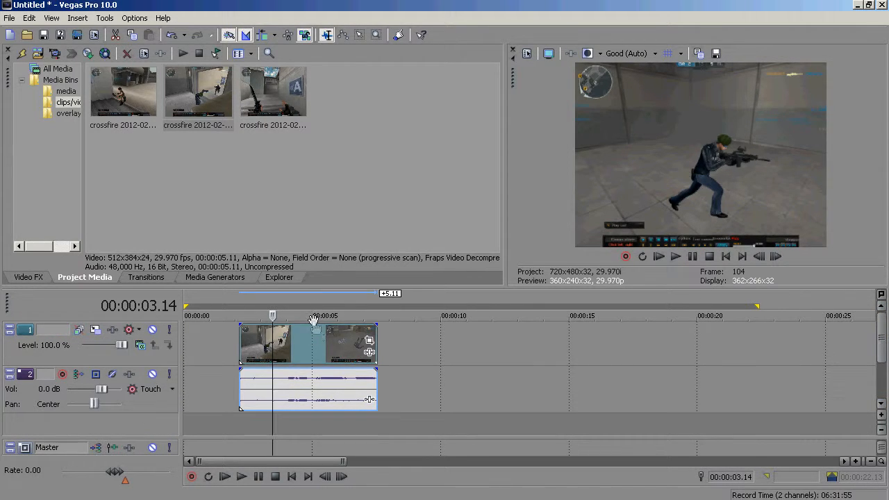
# - Add a fade-in and a fade-out to the crossfire clip on the first video track
pyautogui.moveTo(316, 332); pyautogui.dragTo(344, 317)
pyautogui.moveTo(122, 344)
pyautogui.mouseDown()
pyautogui.moveTo(74, 345)
pyautogui.moveTo(123, 356)
pyautogui.mouseUp()
pyautogui.moveTo(289, 329)
pyautogui.mouseDown()
pyautogui.moveTo(299, 350)
pyautogui.moveTo(299, 327)
pyautogui.mouseUp()
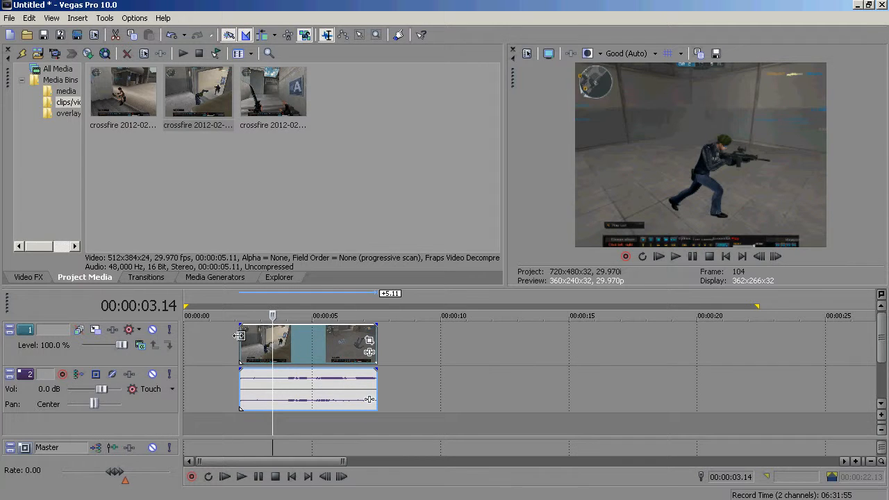
pyautogui.moveTo(239, 335); pyautogui.dragTo(263, 324)
pyautogui.moveTo(376, 324); pyautogui.dragTo(332, 324)
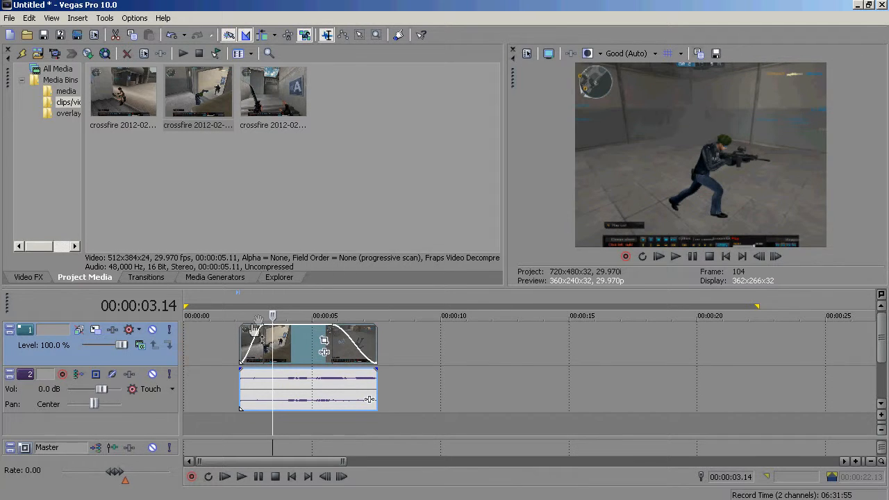
# - Add the third crossfire clip after the first one, then delete its video and audio events
pyautogui.moveTo(271, 98); pyautogui.dragTo(375, 355)
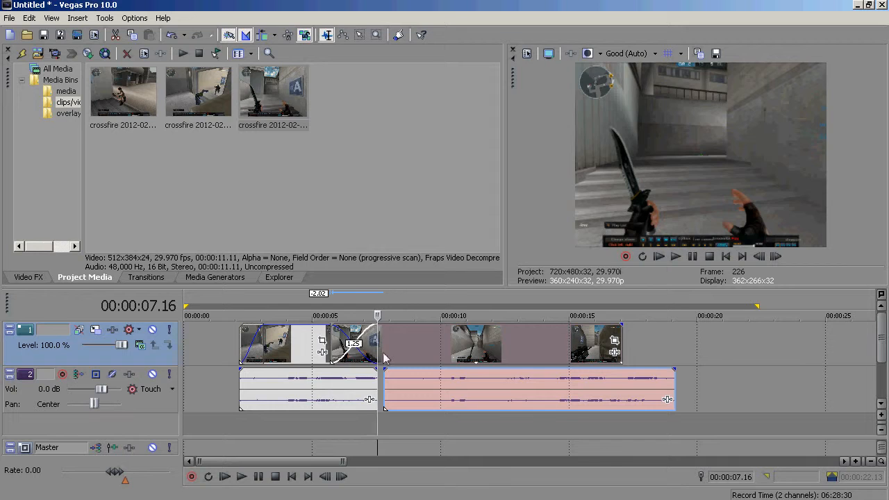
pyautogui.click(384, 357)
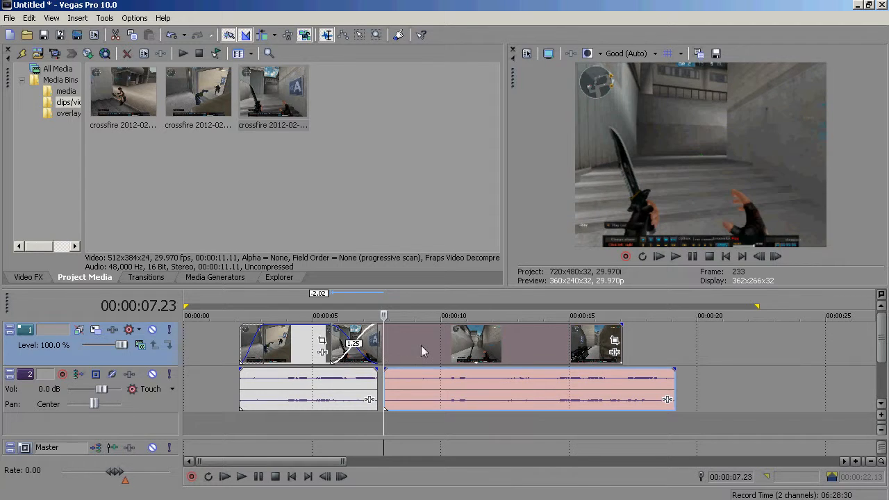
pyautogui.press('Delete')
pyautogui.click(432, 371)
pyautogui.press('Delete')
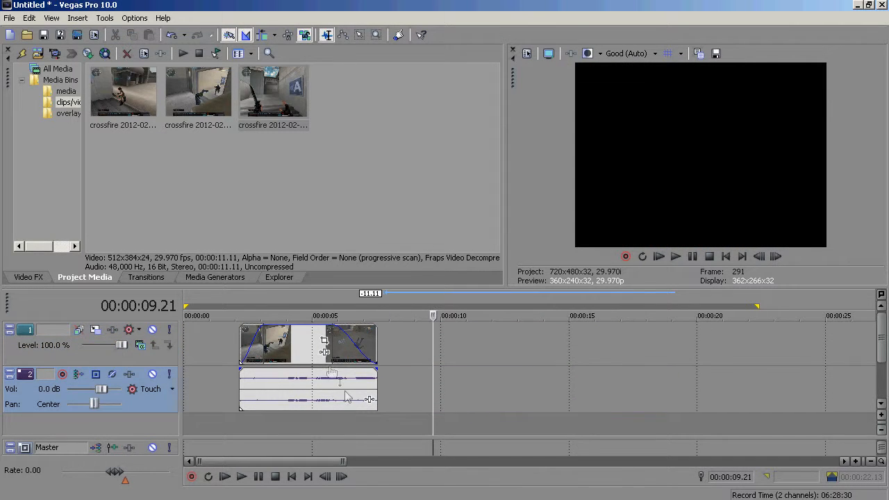
# - Delete the remaining crossfire clip from the first video track
pyautogui.click(297, 356)
pyautogui.press('Delete')
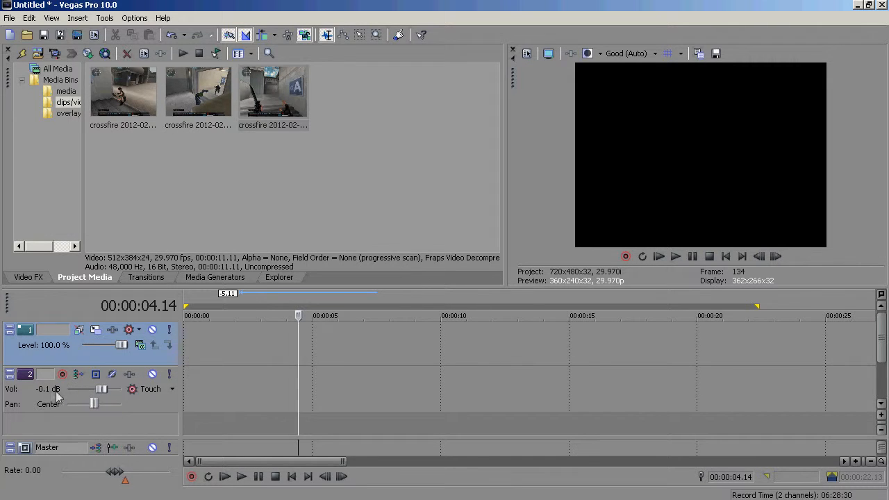
# - Delete both the audio track and the video track from the timeline
pyautogui.moveTo(96, 393); pyautogui.dragTo(104, 394)
pyautogui.moveTo(93, 390); pyautogui.dragTo(94, 393)
pyautogui.click(42, 407)
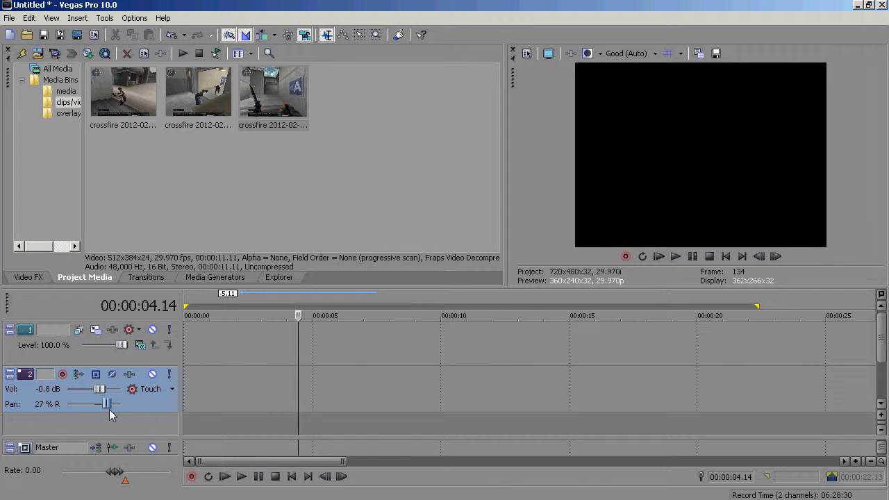
pyautogui.moveTo(109, 409); pyautogui.dragTo(95, 419)
pyautogui.rightClick(132, 404)
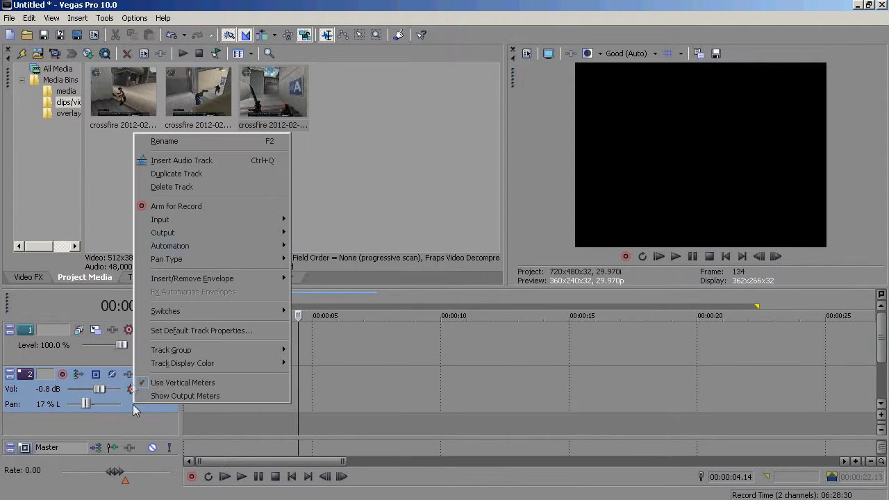
pyautogui.click(194, 189)
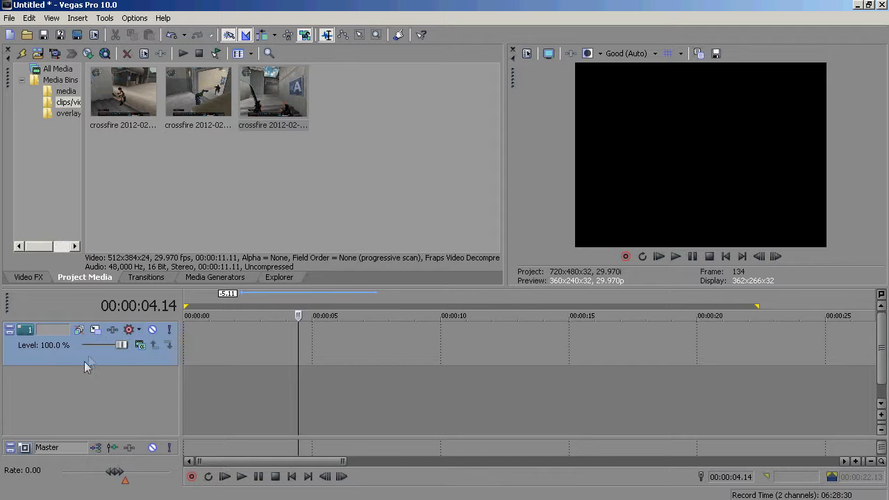
pyautogui.rightClick(87, 356)
pyautogui.click(153, 230)
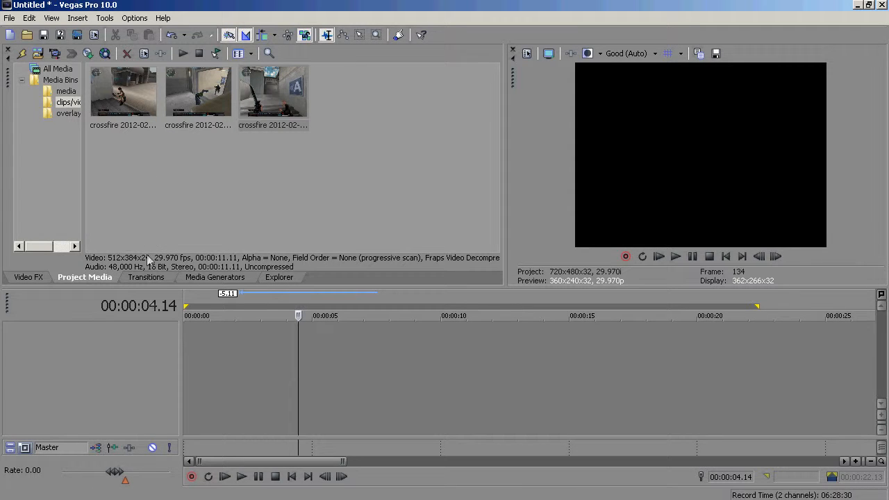
# - Add the second crossfire clip at the start of the timeline and delete its audio event
pyautogui.moveTo(173, 87); pyautogui.dragTo(201, 343)
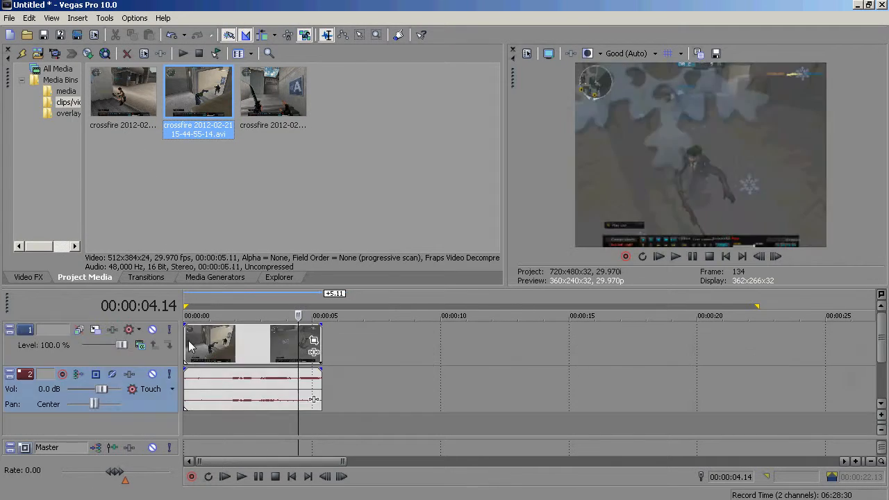
pyautogui.press('space')
pyautogui.click(249, 393)
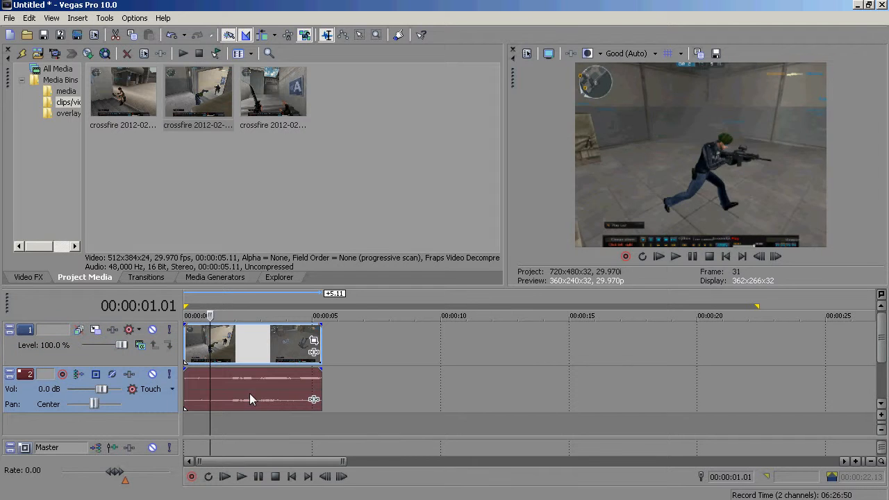
pyautogui.press('Delete')
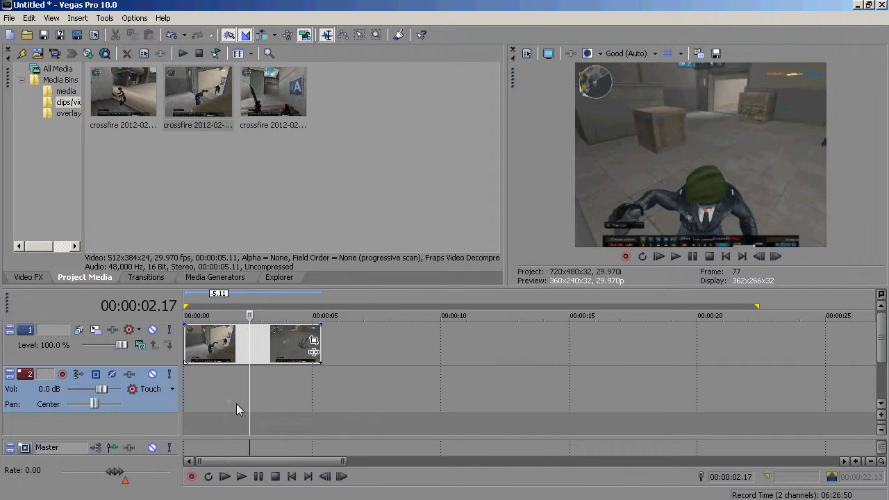
# - Add the first crossfire clip after it without audio, overlapping the two clips into a short crossfade
pyautogui.moveTo(123, 90); pyautogui.dragTo(334, 386)
pyautogui.press('Delete')
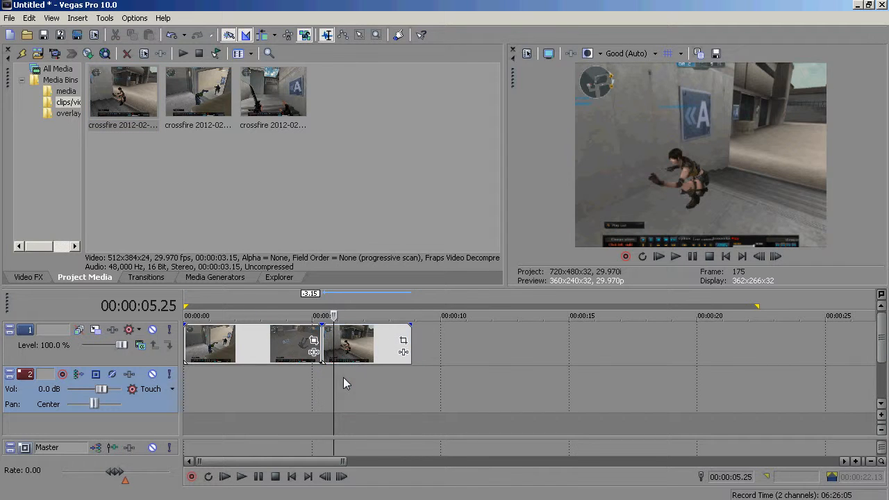
pyautogui.moveTo(378, 340)
pyautogui.mouseDown()
pyautogui.moveTo(353, 341)
pyautogui.moveTo(361, 344)
pyautogui.mouseUp()
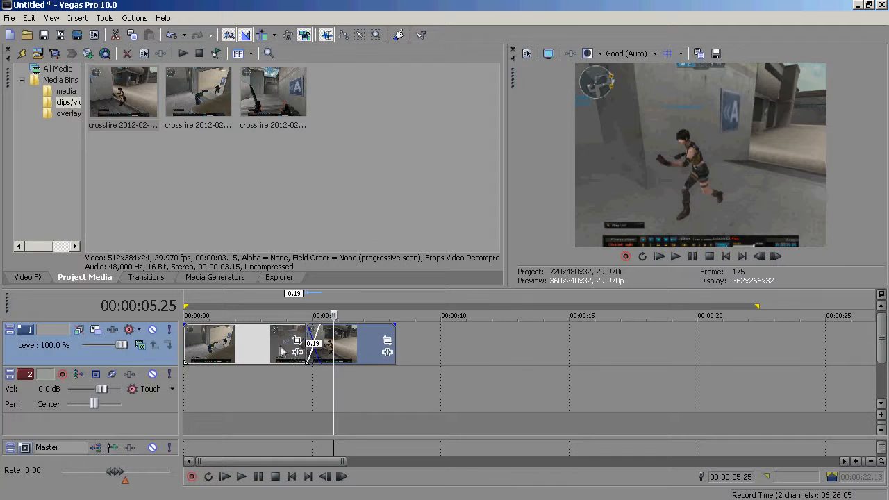
pyautogui.click(278, 346)
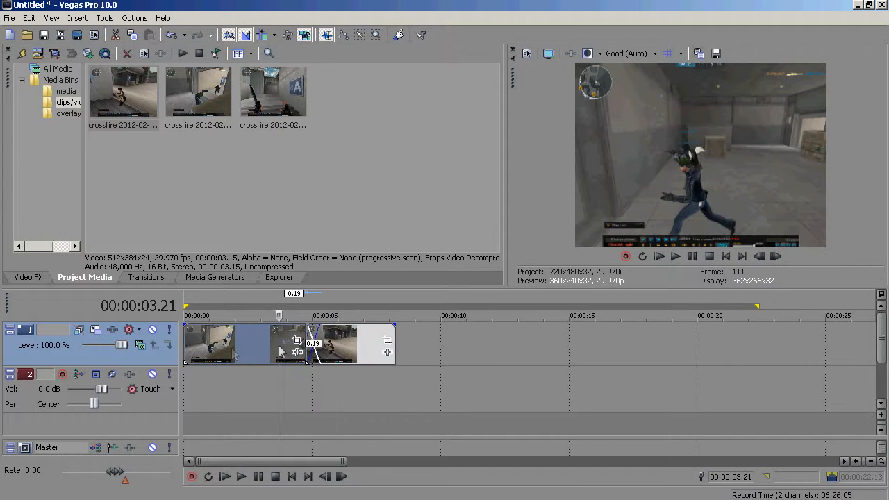
# - Reorder the clips so the first crossfire clip opens the timeline and crossfades into the second
pyautogui.click(189, 347)
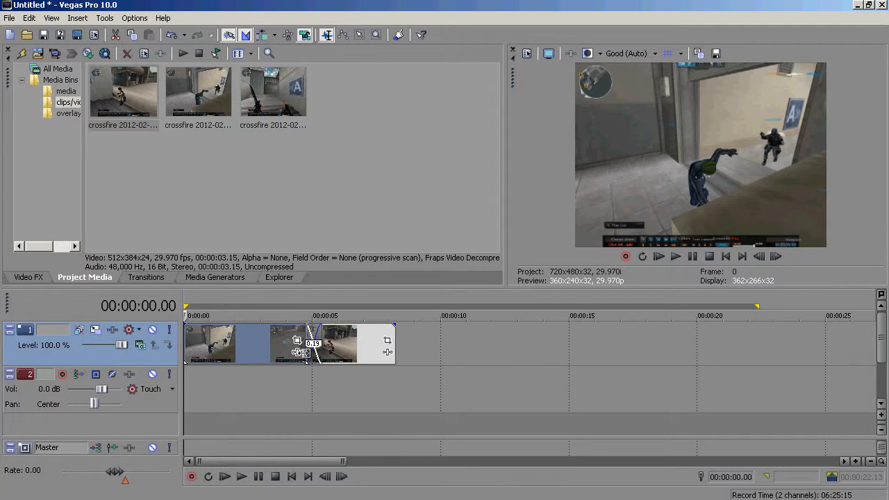
pyautogui.moveTo(260, 355); pyautogui.dragTo(453, 367)
pyautogui.moveTo(339, 355); pyautogui.dragTo(217, 347)
pyautogui.hotkey('ctrl', 'z')
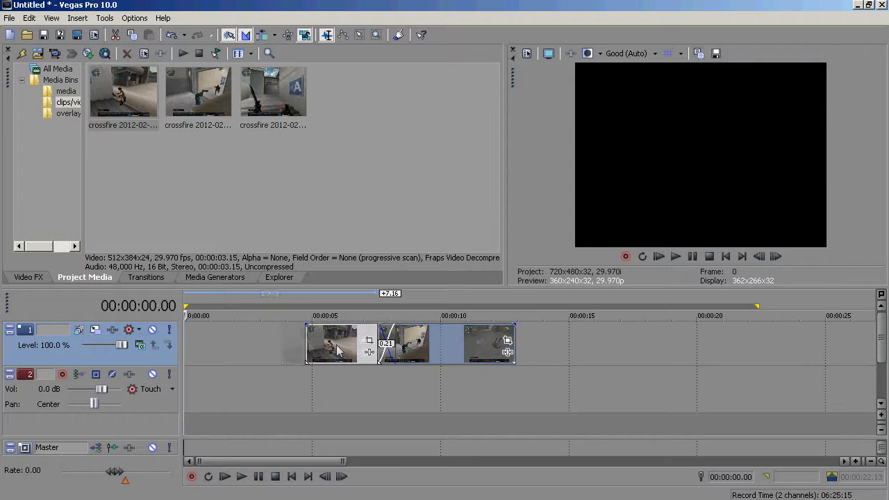
pyautogui.moveTo(338, 348); pyautogui.dragTo(211, 347)
pyautogui.moveTo(419, 346); pyautogui.dragTo(298, 348)
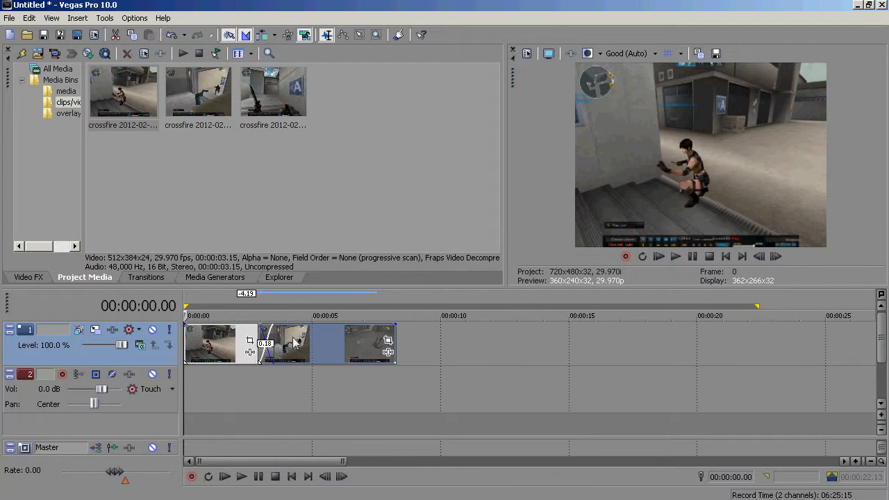
# - Play back the sequence, then delete the clips from the first video track
pyautogui.click(242, 477)
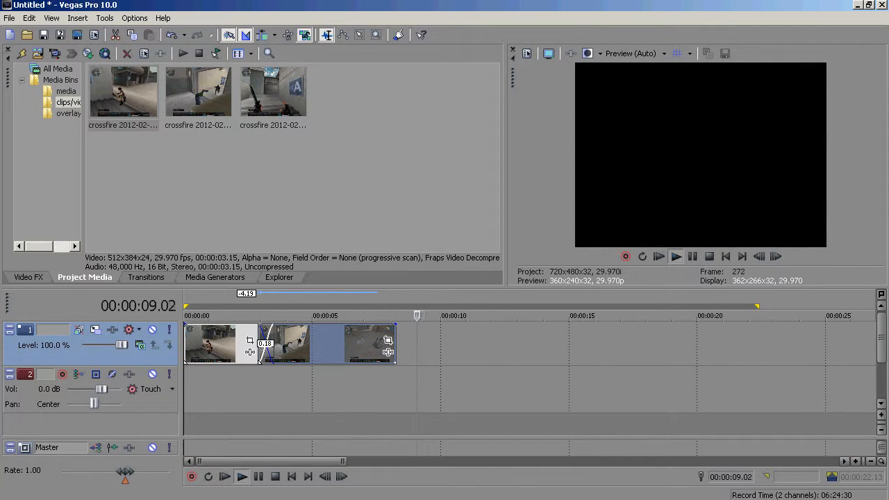
pyautogui.click(259, 477)
pyautogui.click(303, 354)
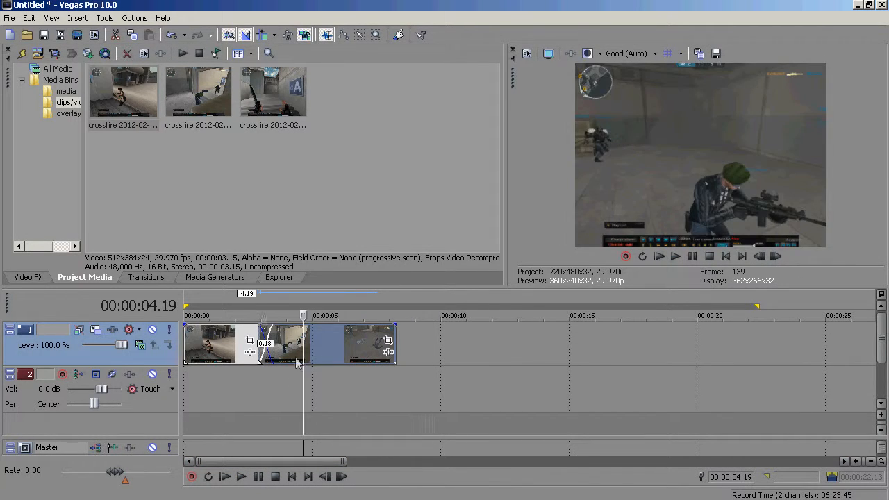
pyautogui.press('Delete')
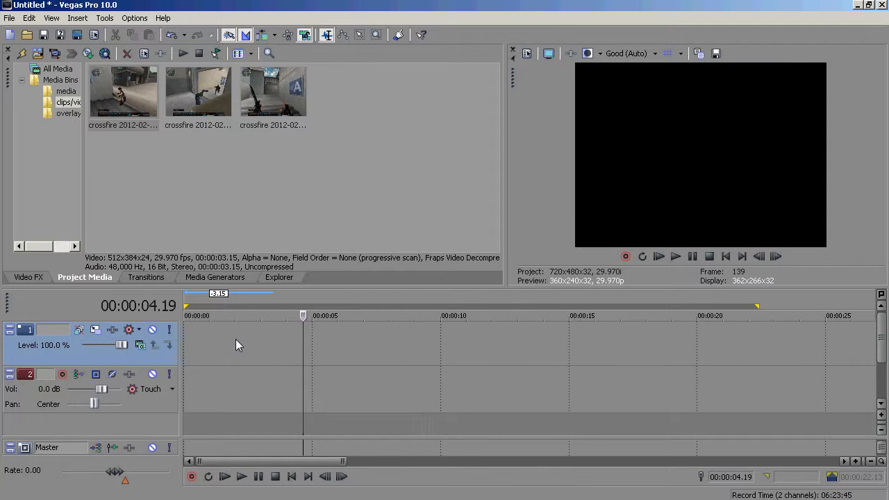
# - Browse in Explorer to the intros > channel intros folder and add ICC4Gaming Intro to the timeline
pyautogui.click(61, 82)
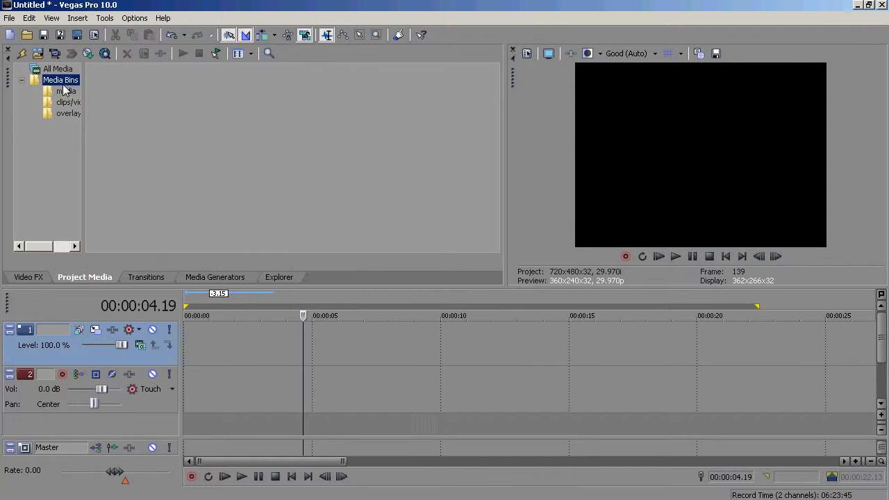
pyautogui.click(289, 278)
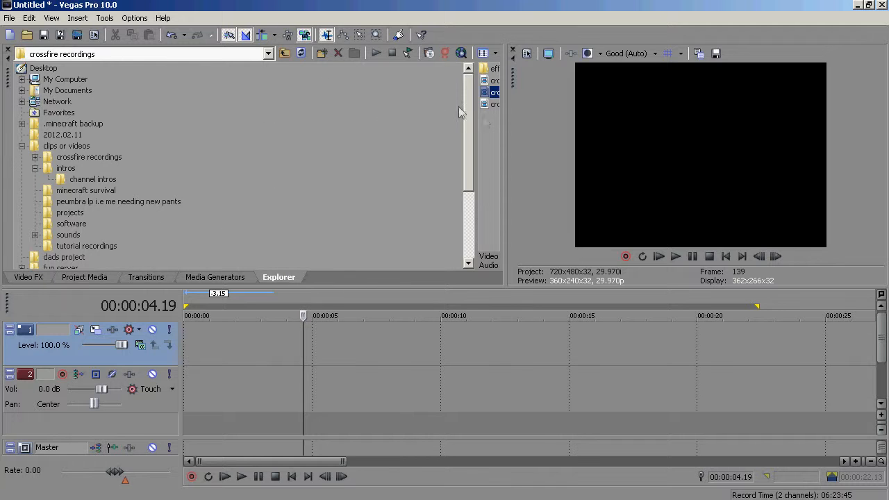
pyautogui.moveTo(476, 114); pyautogui.dragTo(297, 118)
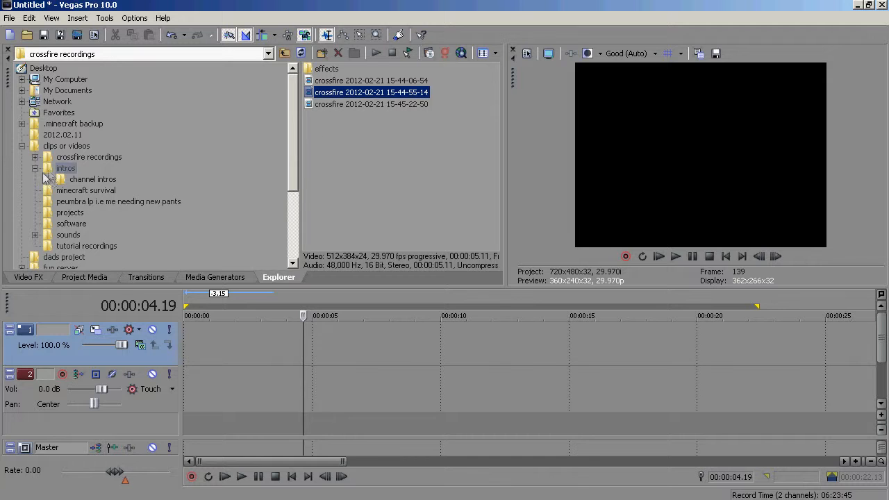
pyautogui.click(72, 159)
pyautogui.click(74, 169)
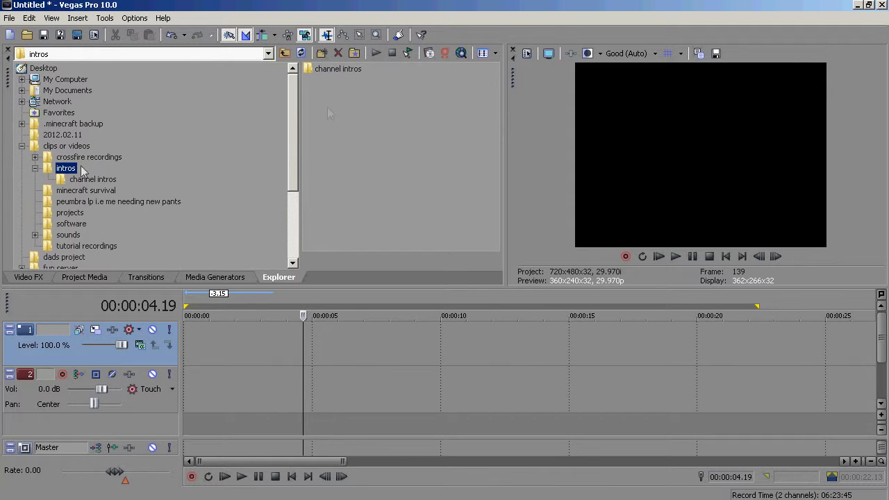
pyautogui.doubleClick(343, 70)
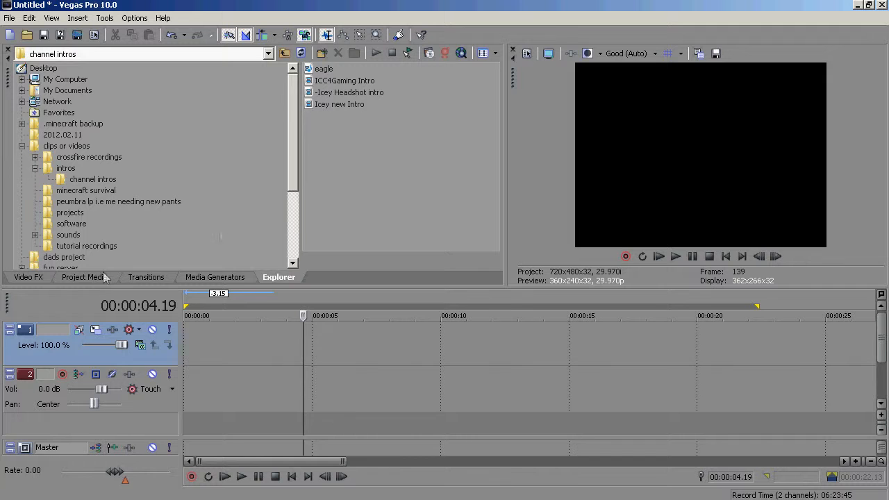
pyautogui.doubleClick(352, 81)
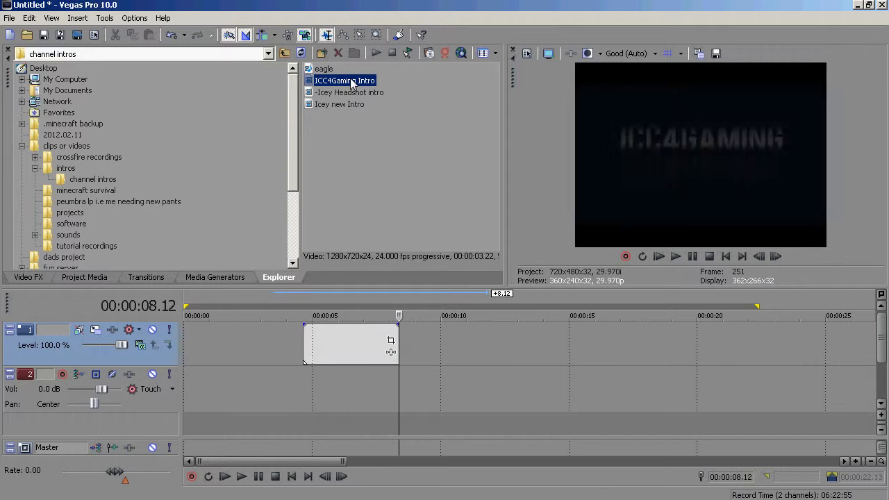
# - Add the eagle intro to the timeline right after ICC4Gaming Intro
pyautogui.press('Up')
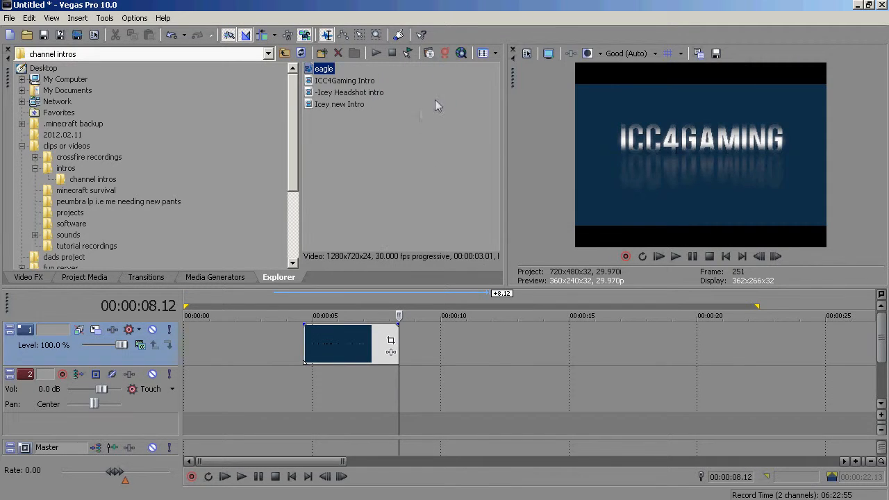
pyautogui.press('Return')
pyautogui.click(355, 361)
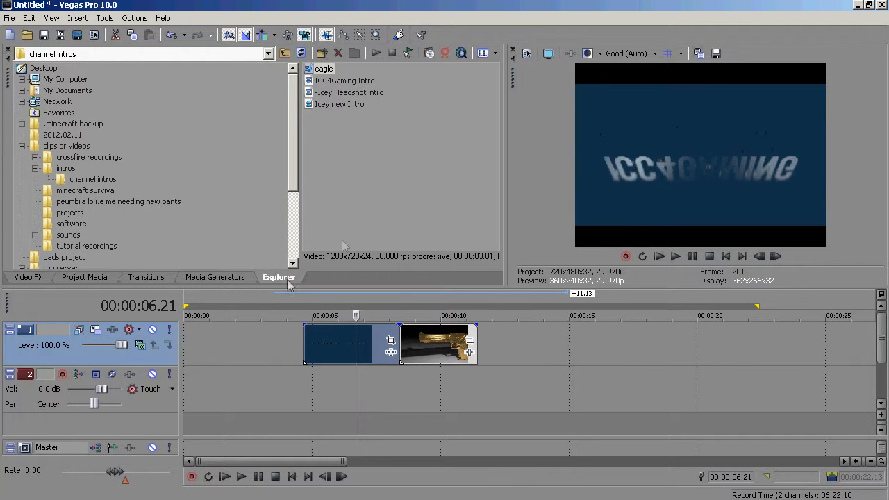
# - Browse to the Desktop and add the nieve gaming 2 clip to the timeline
pyautogui.scroll(-2, 296, 133)
pyautogui.scroll(2, 209, 133)
pyautogui.click(43, 68)
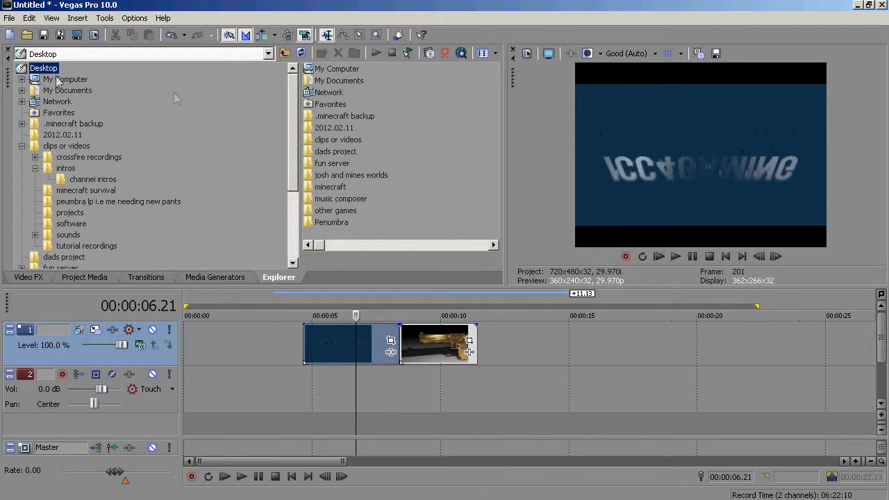
pyautogui.moveTo(319, 247); pyautogui.dragTo(428, 253)
pyautogui.doubleClick(340, 225)
pyautogui.click(442, 349)
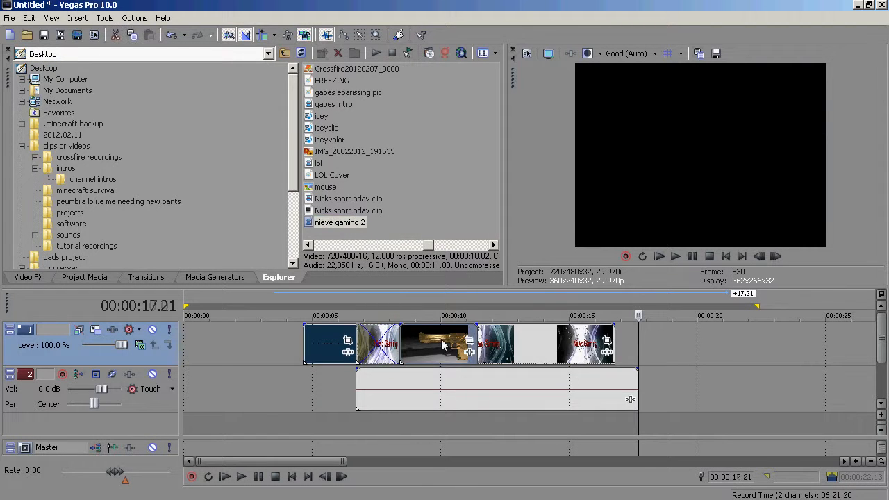
# - Delete the nieve gaming 2 audio and video events and the eagle clip from the timeline
pyautogui.click(490, 393)
pyautogui.press('Delete')
pyautogui.click(501, 349)
pyautogui.press('Delete')
pyautogui.click(438, 346)
# - Delete the remaining clip from the timeline and switch to the project media
pyautogui.press('Delete')
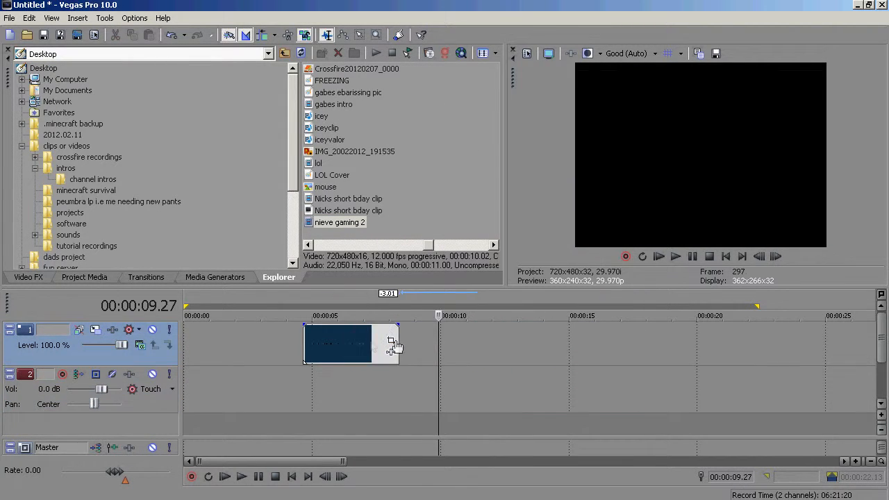
pyautogui.click(370, 343)
pyautogui.press('Delete')
pyautogui.click(78, 277)
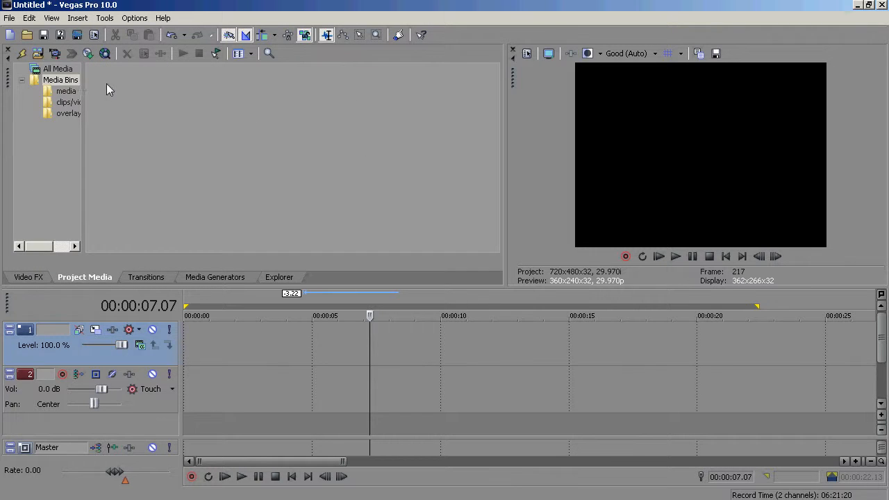
# - Organize the project media by moving the clips into the media and clips/video bins
pyautogui.moveTo(353, 90); pyautogui.dragTo(72, 94)
pyautogui.moveTo(410, 101); pyautogui.dragTo(63, 96)
pyautogui.moveTo(158, 174); pyautogui.dragTo(64, 101)
# - Review the contents of the Media Bins, media and clips/video folders
pyautogui.click(58, 114)
pyautogui.click(61, 102)
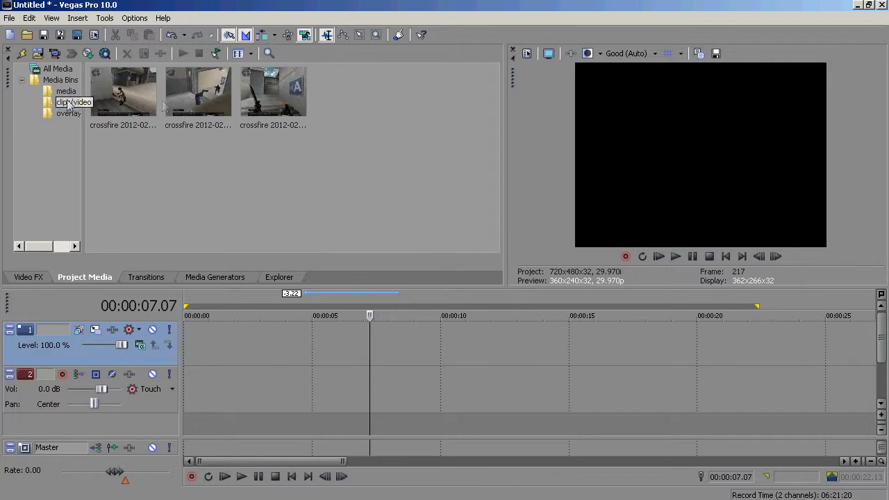
pyautogui.click(63, 91)
pyautogui.click(61, 102)
pyautogui.click(58, 69)
pyautogui.click(61, 80)
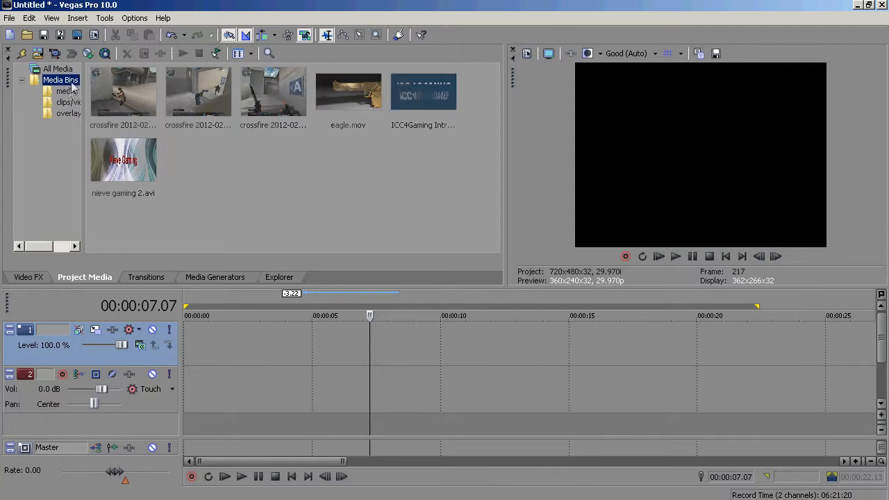
pyautogui.click(66, 91)
pyautogui.click(68, 102)
pyautogui.click(66, 91)
pyautogui.click(69, 102)
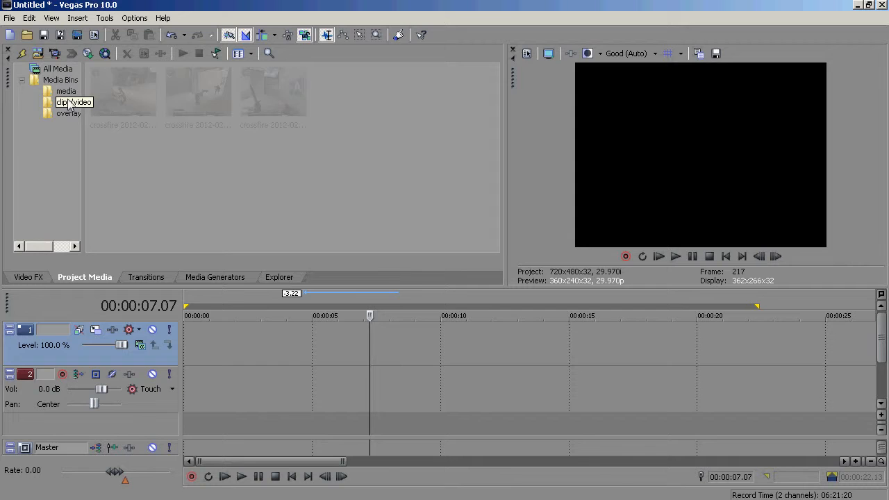
pyautogui.click(229, 382)
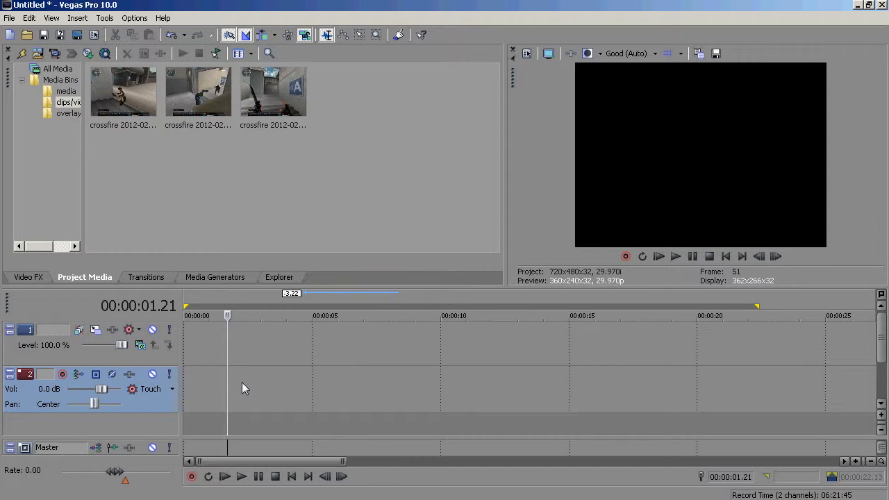
pyautogui.click(64, 92)
pyautogui.click(66, 113)
pyautogui.click(67, 103)
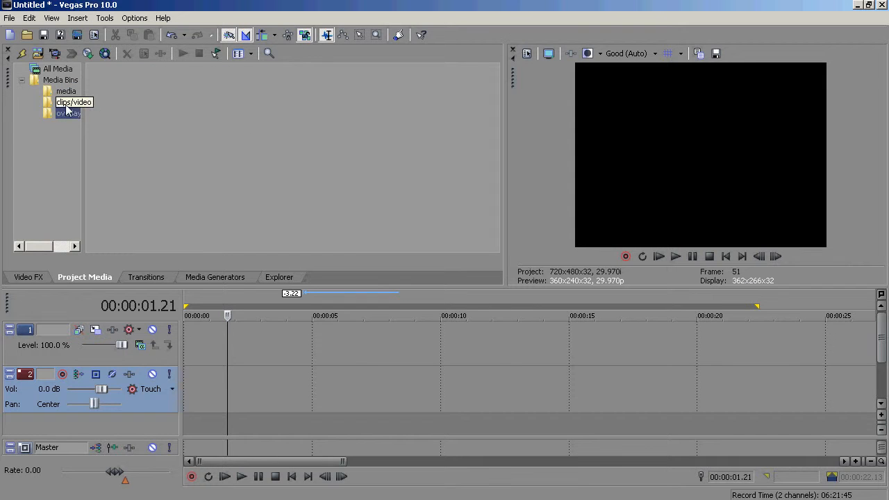
# - Add the first crossfire clip from the clips/video bin at the timeline start and delete its audio event
pyautogui.click(190, 338)
pyautogui.click(187, 333)
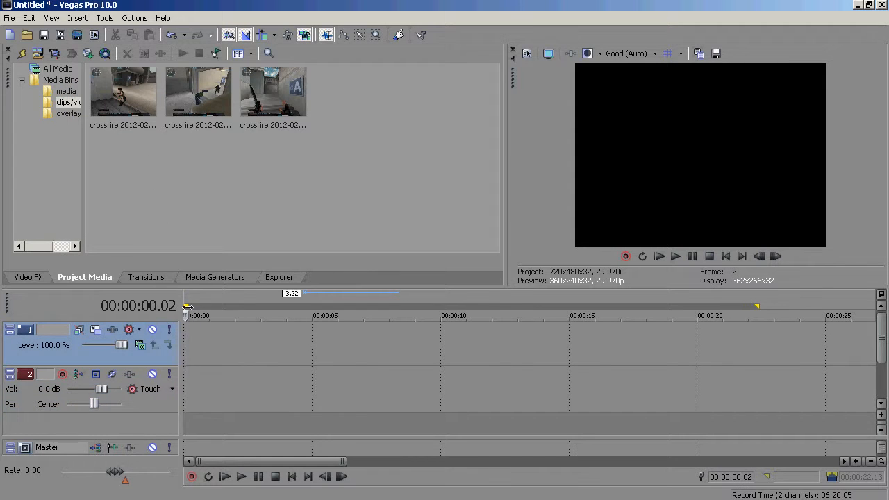
pyautogui.press('space')
pyautogui.click(61, 80)
pyautogui.click(68, 102)
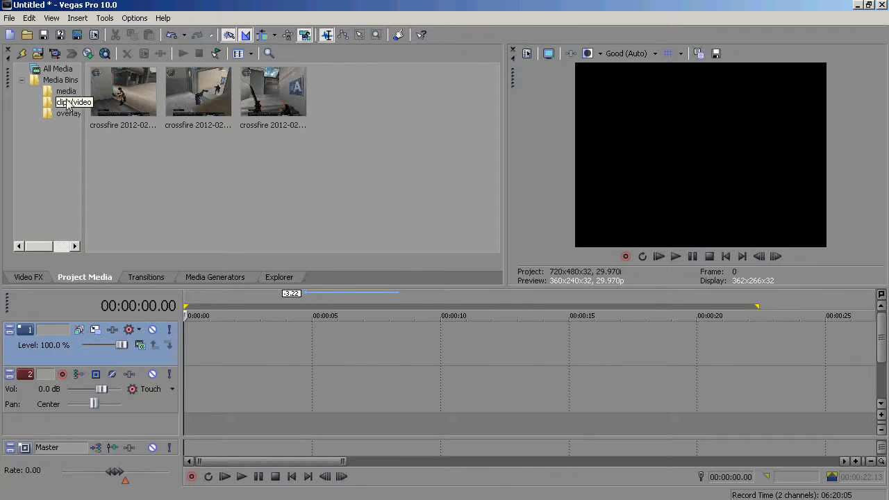
pyautogui.doubleClick(116, 106)
pyautogui.click(209, 354)
pyautogui.click(211, 387)
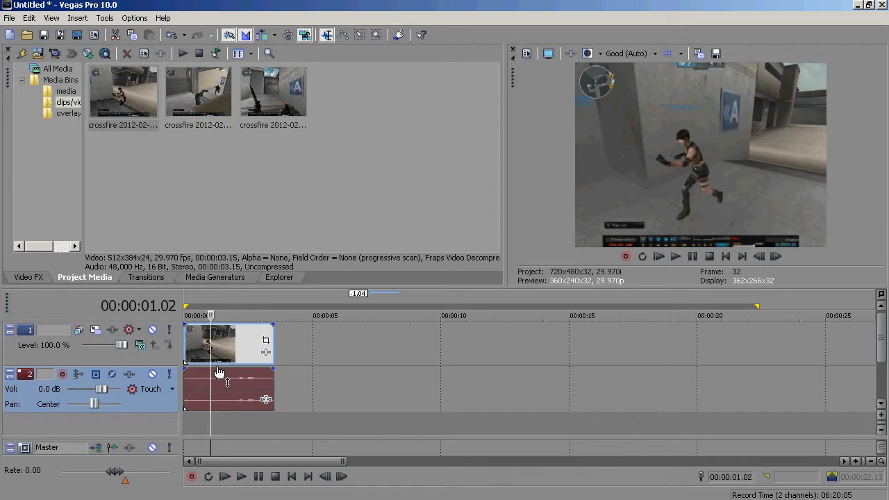
pyautogui.press('Delete')
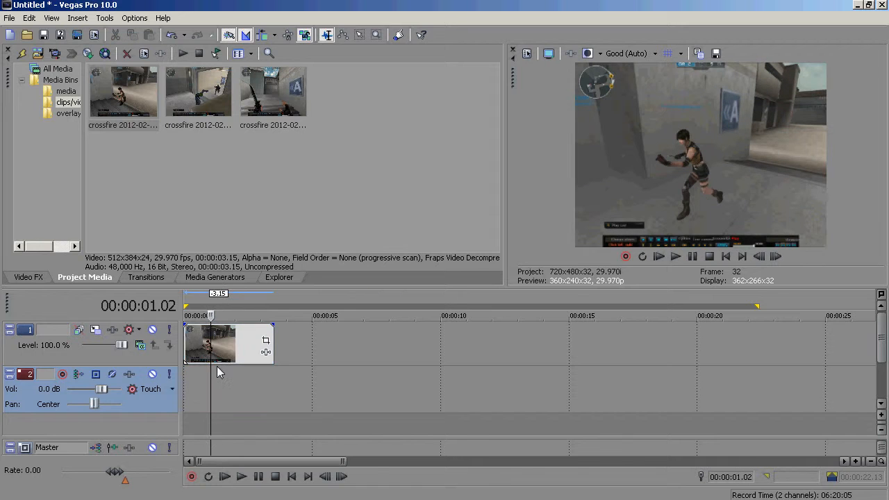
# - Apply the Replay bar gone pan/crop preset to the crossfire clip
pyautogui.click(266, 343)
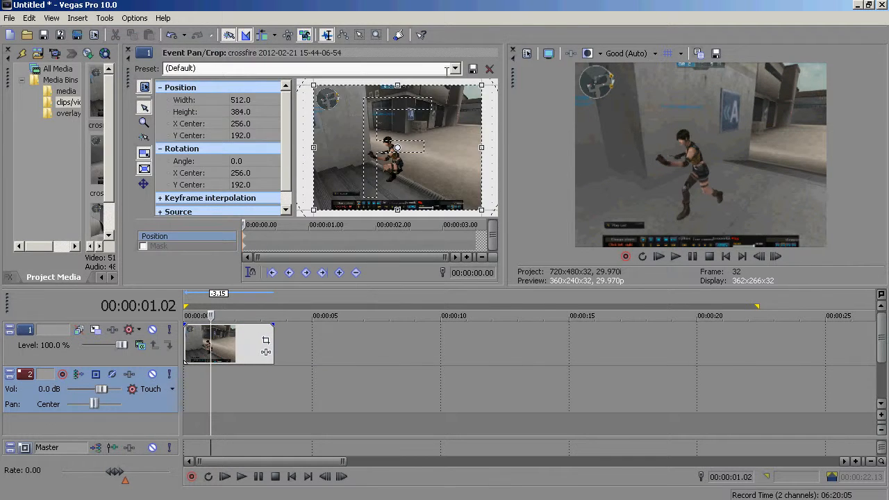
pyautogui.click(448, 70)
pyautogui.click(455, 68)
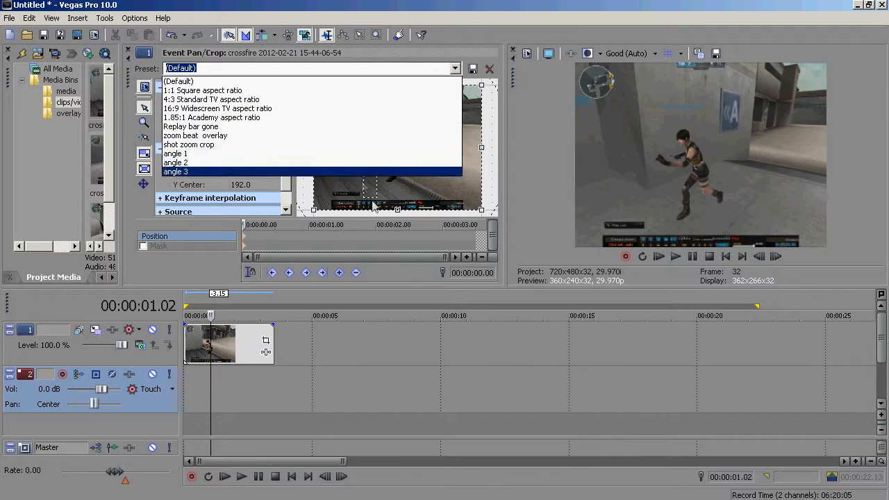
pyautogui.click(239, 127)
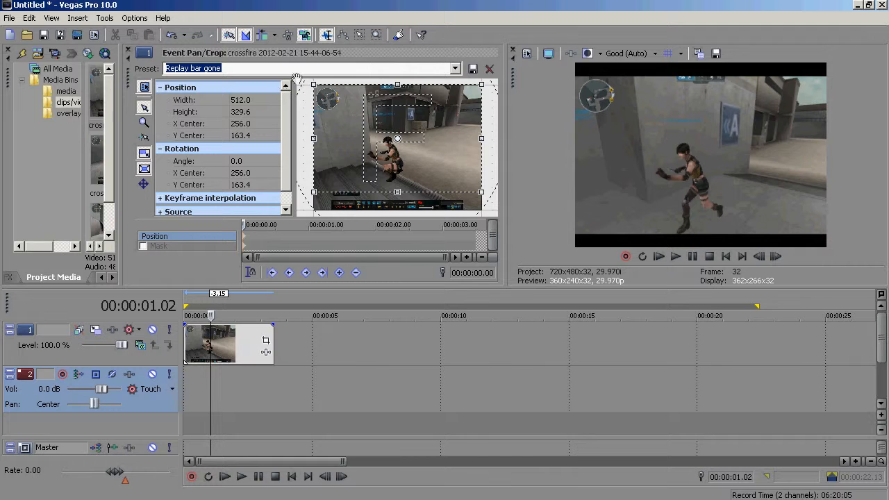
pyautogui.click(455, 68)
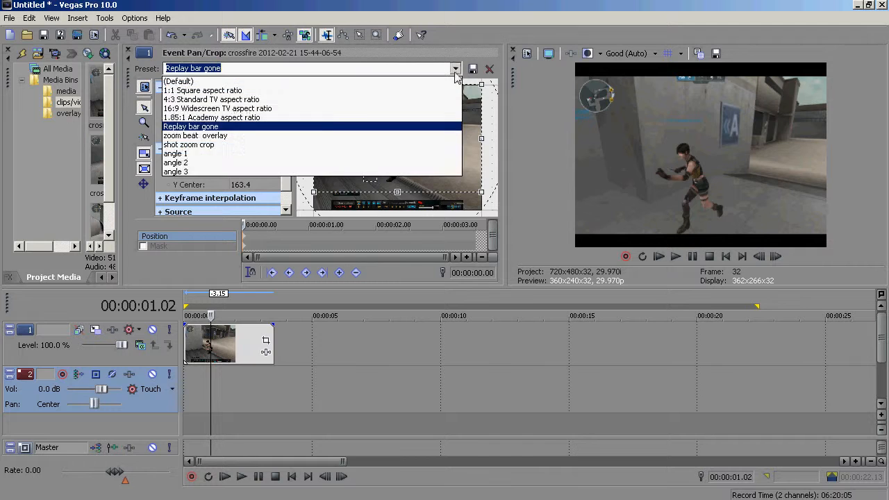
pyautogui.click(227, 128)
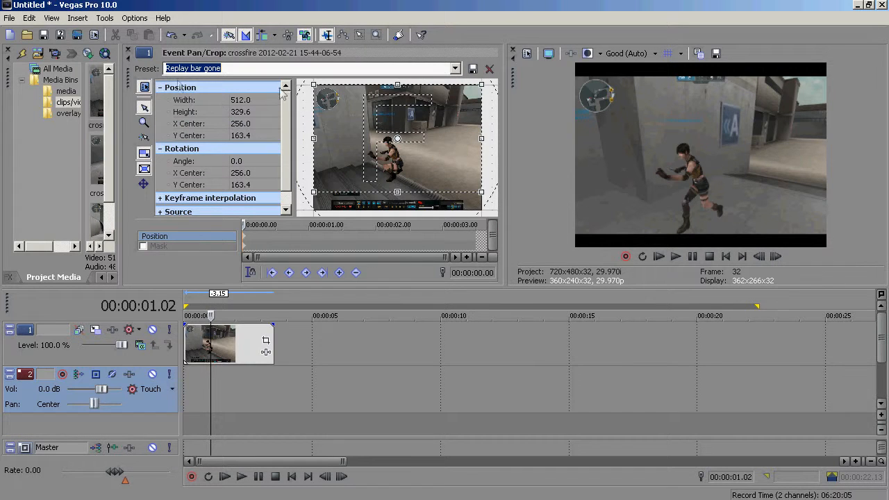
pyautogui.click(128, 52)
# - Browse the Video FX list and the presets of several effects
pyautogui.click(35, 278)
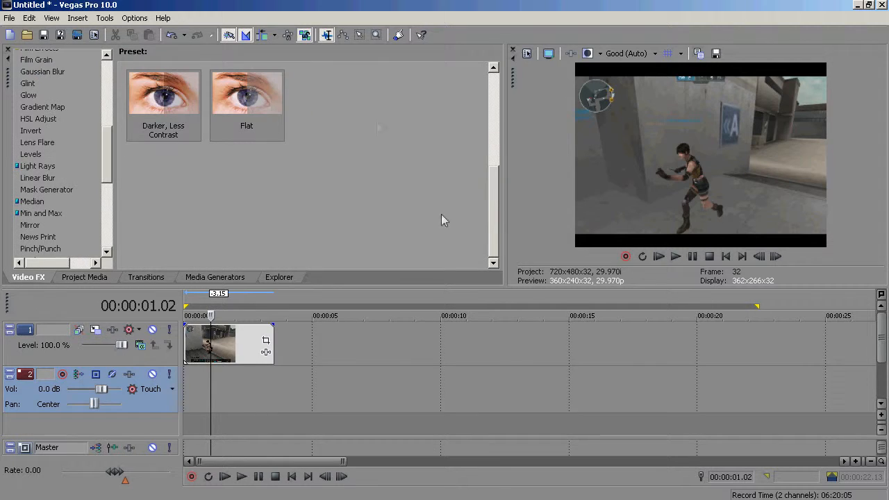
pyautogui.moveTo(109, 148); pyautogui.dragTo(125, 87)
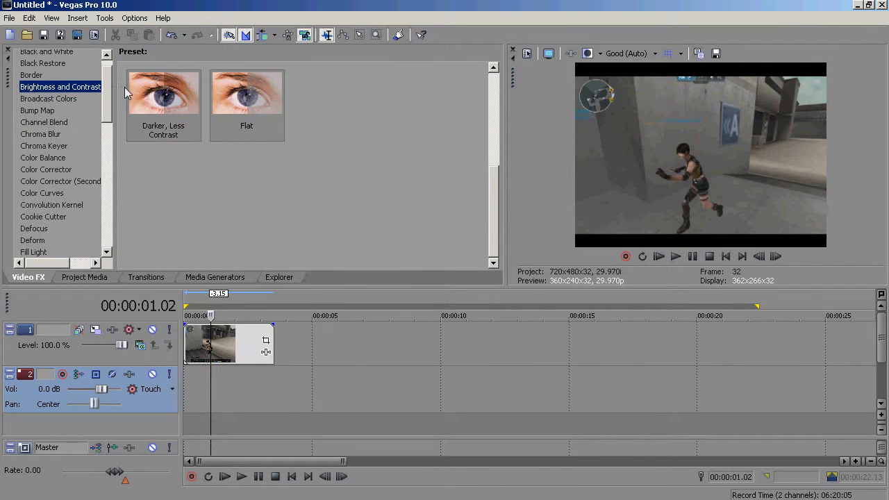
pyautogui.click(35, 122)
pyautogui.click(37, 110)
pyautogui.click(43, 157)
pyautogui.click(63, 170)
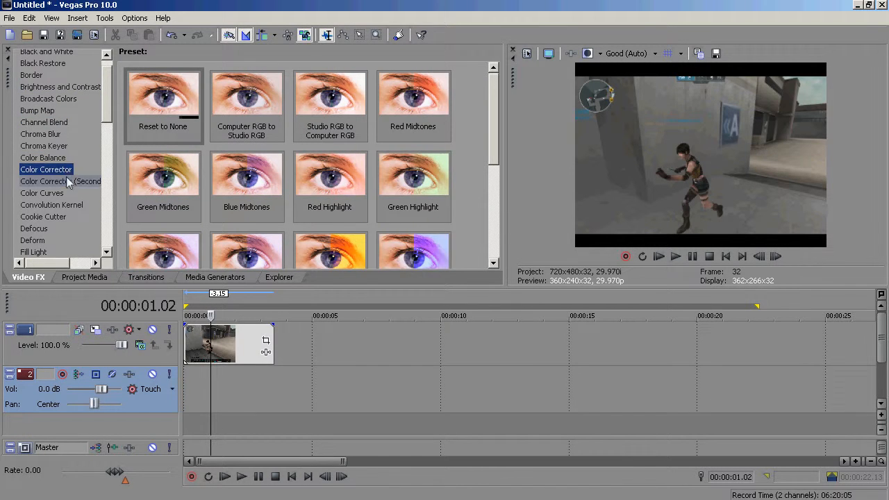
pyautogui.click(68, 182)
pyautogui.moveTo(107, 102); pyautogui.dragTo(98, 123)
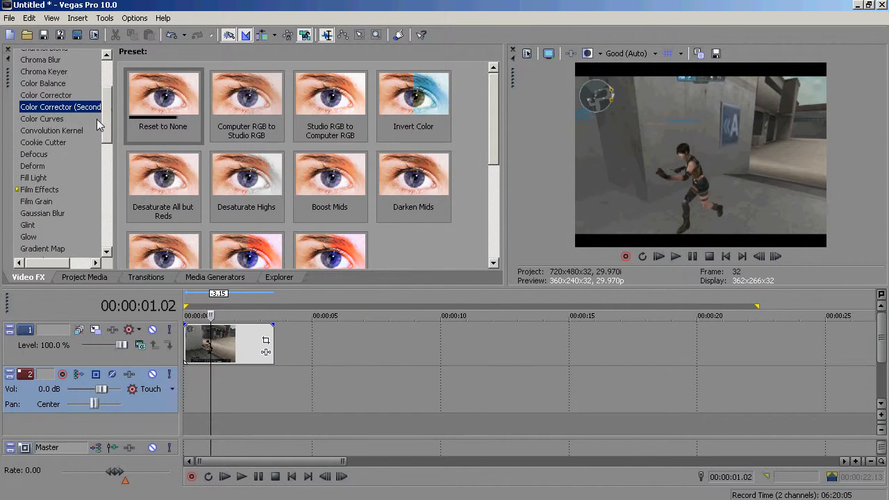
pyautogui.click(43, 84)
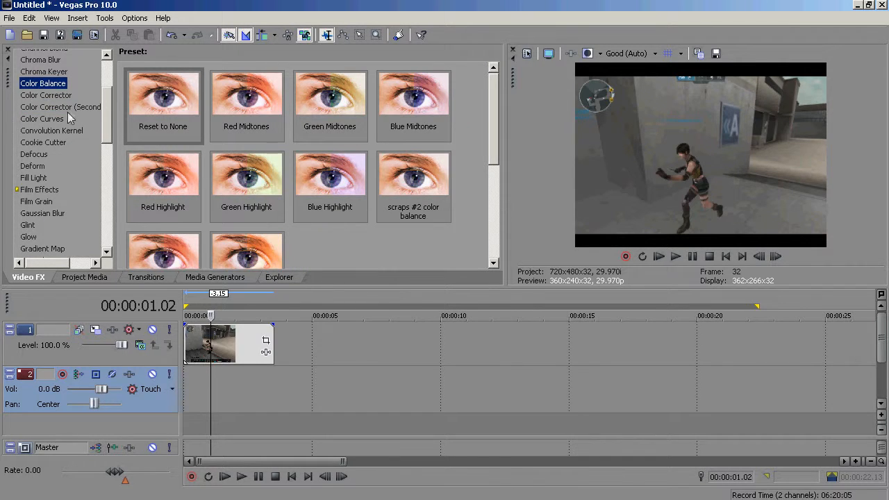
pyautogui.click(64, 96)
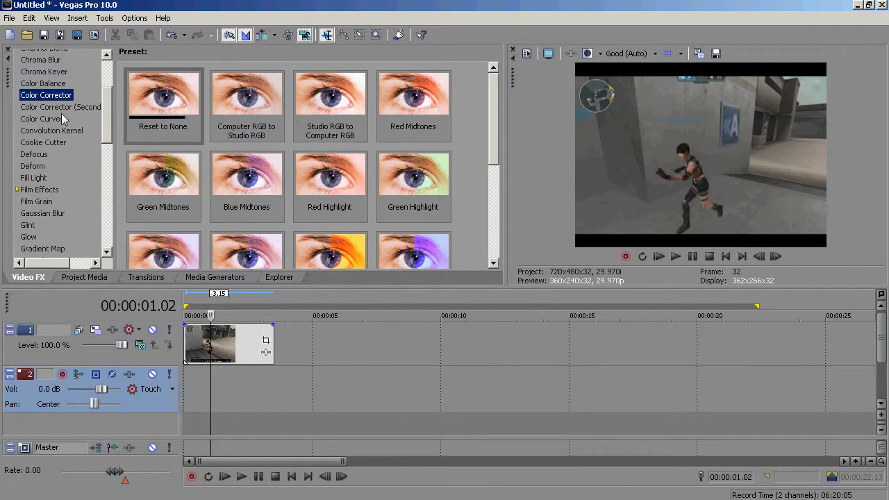
pyautogui.click(61, 110)
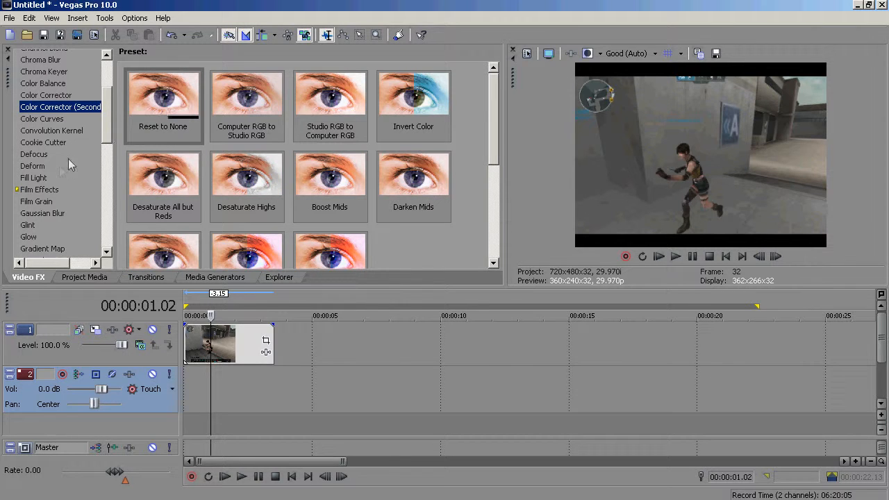
pyautogui.click(36, 227)
pyautogui.click(43, 245)
pyautogui.scroll(-2, 45, 237)
pyautogui.scroll(1, 48, 222)
pyautogui.scroll(-3, 57, 202)
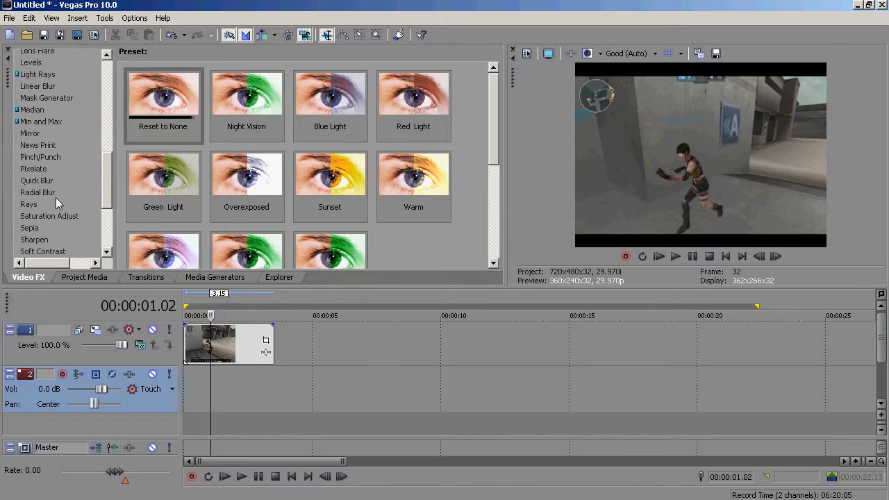
pyautogui.scroll(1, 57, 202)
pyautogui.scroll(1, 56, 197)
pyautogui.click(48, 144)
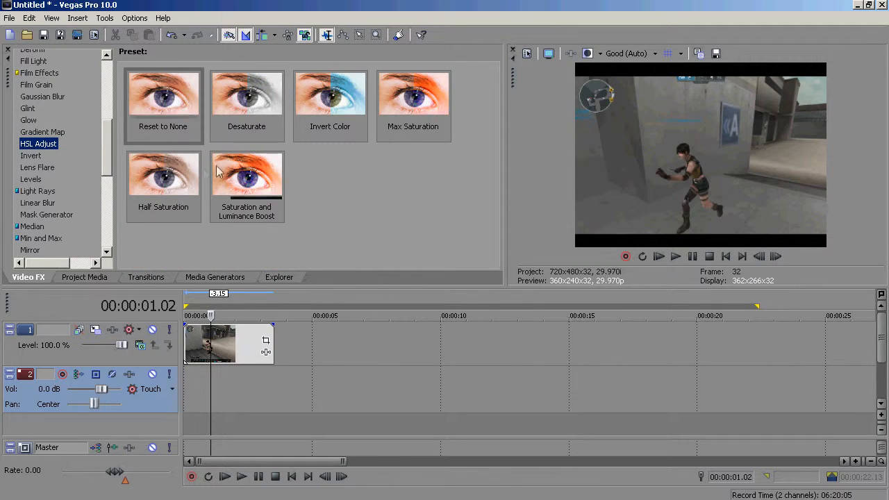
pyautogui.moveTo(106, 147); pyautogui.dragTo(101, 102)
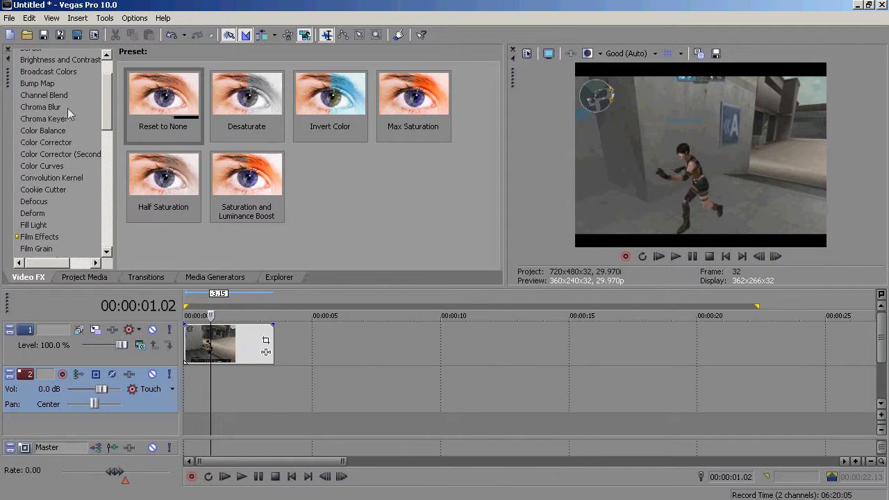
# - Apply the Color Balance effect's Color balance correction preset to the crossfire clip
pyautogui.click(44, 130)
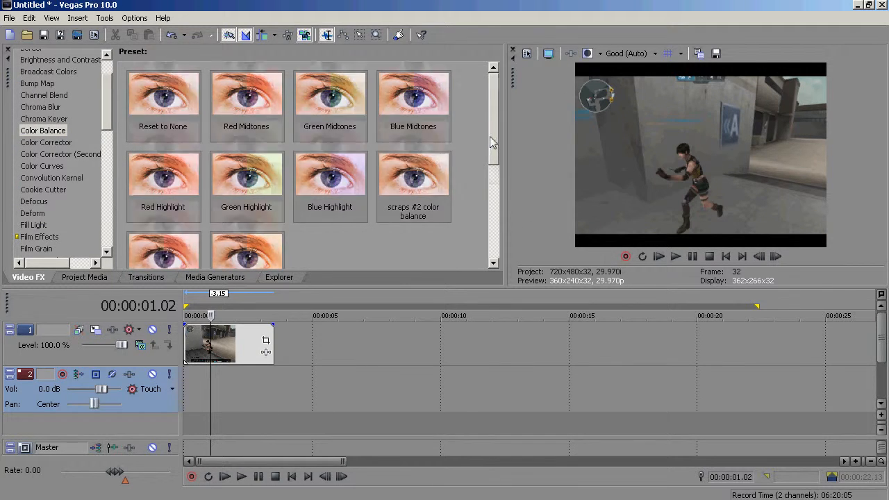
pyautogui.scroll(-1, 489, 136)
pyautogui.moveTo(235, 216); pyautogui.dragTo(252, 369)
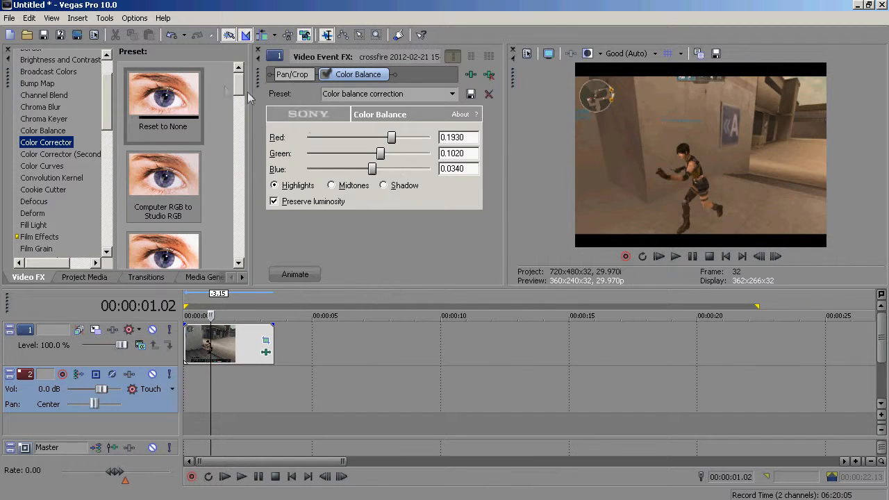
# - Add a Color Corrector and the Color Corrector (Secondary) secondary color correction preset to the clip
pyautogui.scroll(-10, 174, 164)
pyautogui.moveTo(173, 165); pyautogui.dragTo(254, 363)
pyautogui.click(89, 155)
pyautogui.scroll(-10, 224, 113)
pyautogui.moveTo(163, 105); pyautogui.dragTo(240, 344)
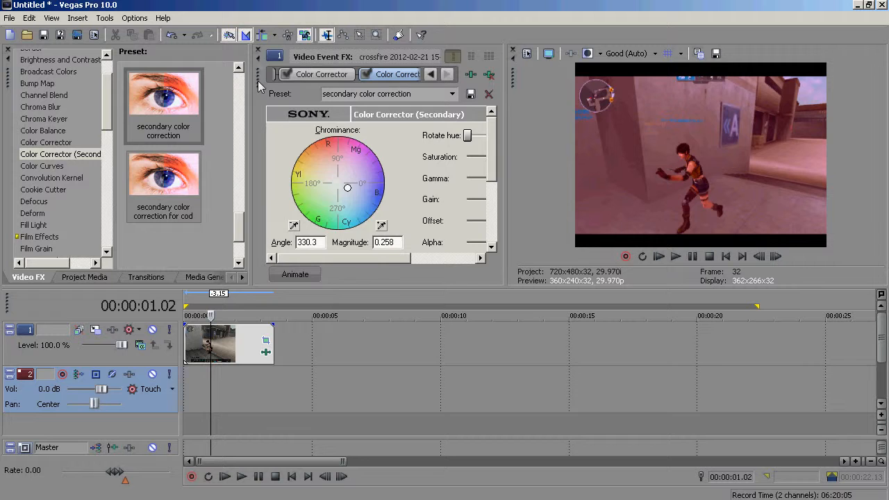
# - Apply the Glow effect's color glow preset to the crossfire clip
pyautogui.click(260, 50)
pyautogui.moveTo(106, 100); pyautogui.dragTo(107, 129)
pyautogui.click(28, 199)
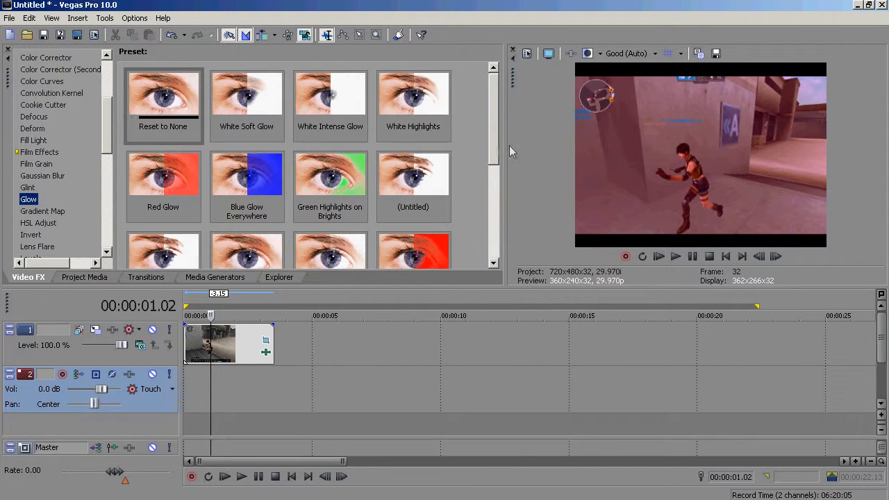
pyautogui.scroll(-2, 354, 165)
pyautogui.moveTo(354, 165); pyautogui.dragTo(212, 340)
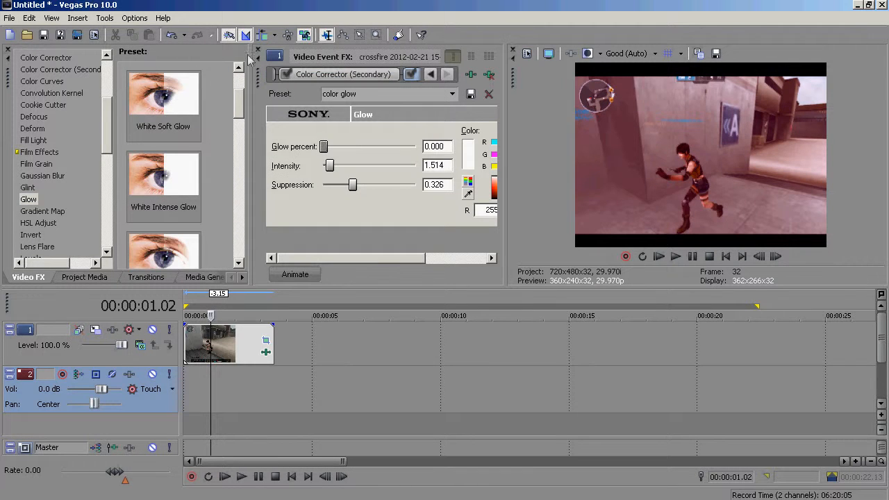
# - Apply the Soft Contrast effect's Soft Moderate Contrast preset to the crossfire clip
pyautogui.click(258, 53)
pyautogui.scroll(-10, 106, 173)
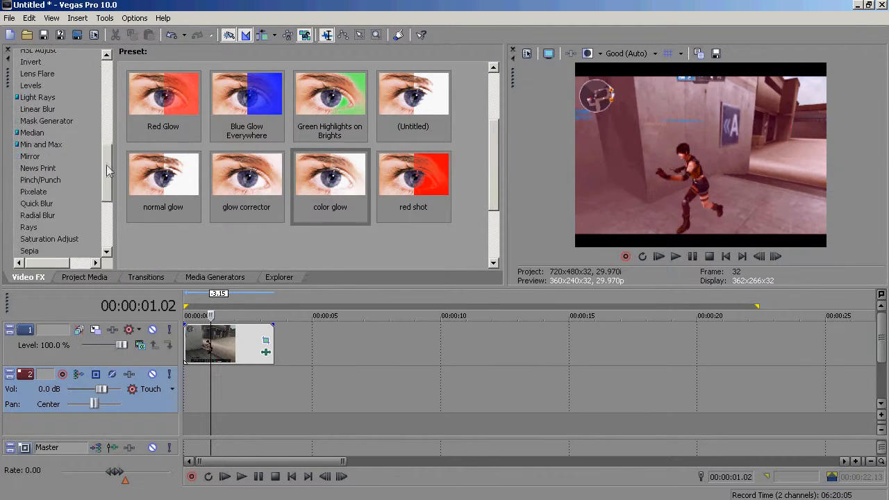
pyautogui.moveTo(105, 194); pyautogui.dragTo(111, 203)
pyautogui.click(65, 131)
pyautogui.moveTo(155, 111); pyautogui.dragTo(217, 332)
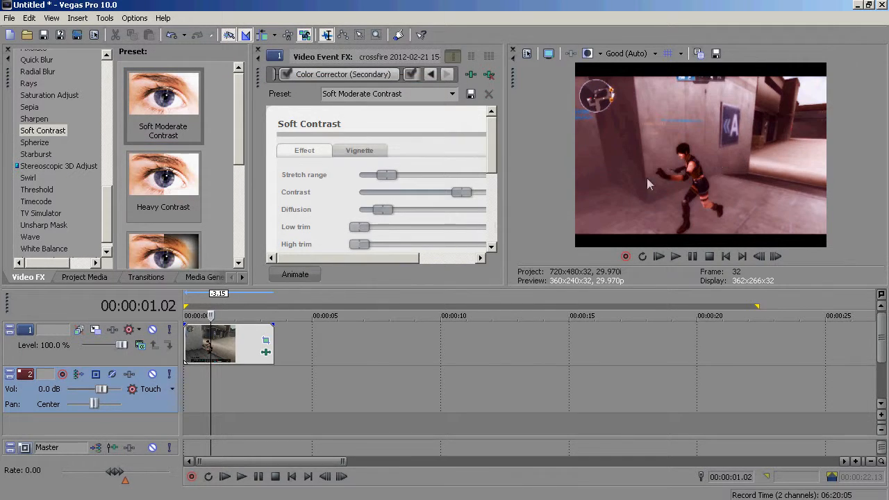
# - Play back the clip from the start to preview the effects
pyautogui.click(189, 305)
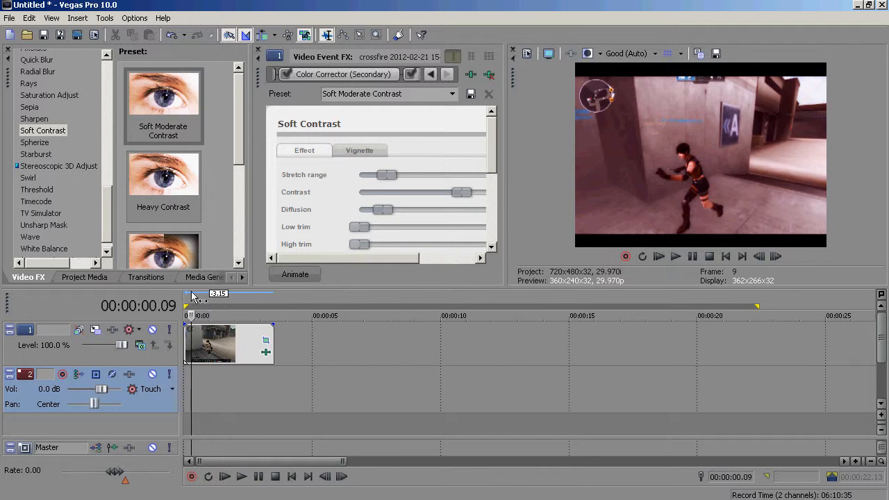
pyautogui.click(241, 476)
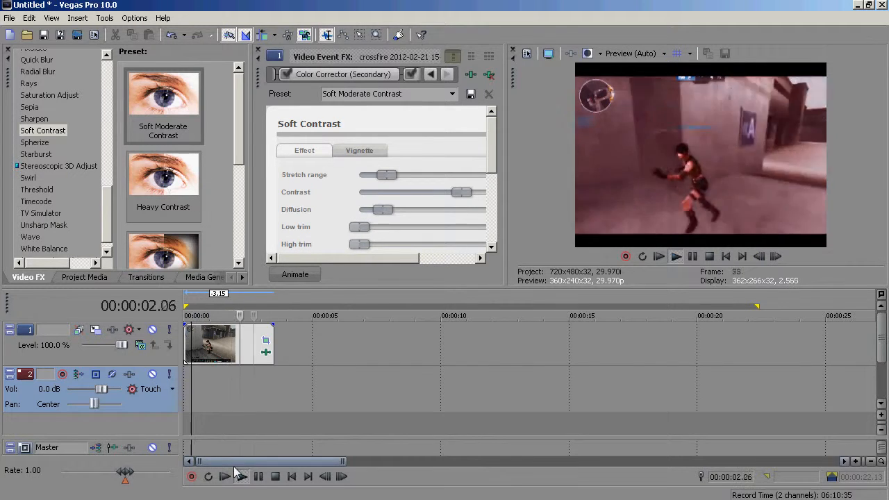
pyautogui.click(261, 477)
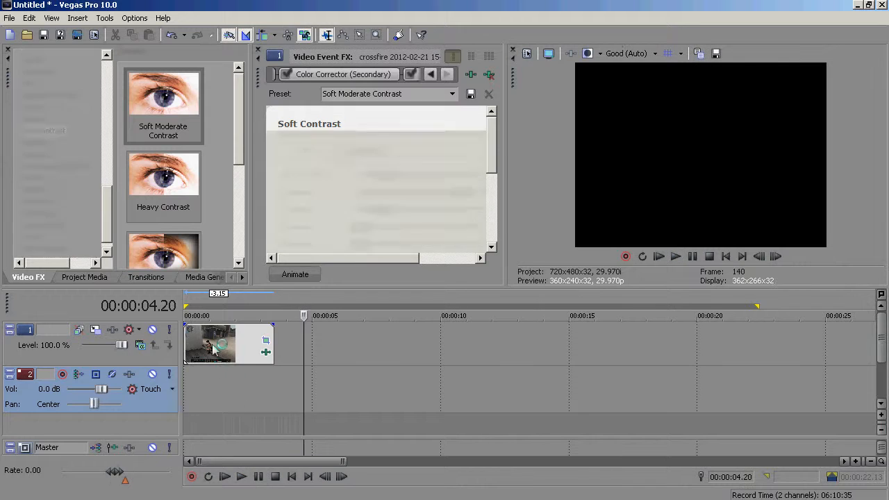
# - Delete the crossfire clip from the timeline
pyautogui.click(217, 344)
pyautogui.press('Delete')
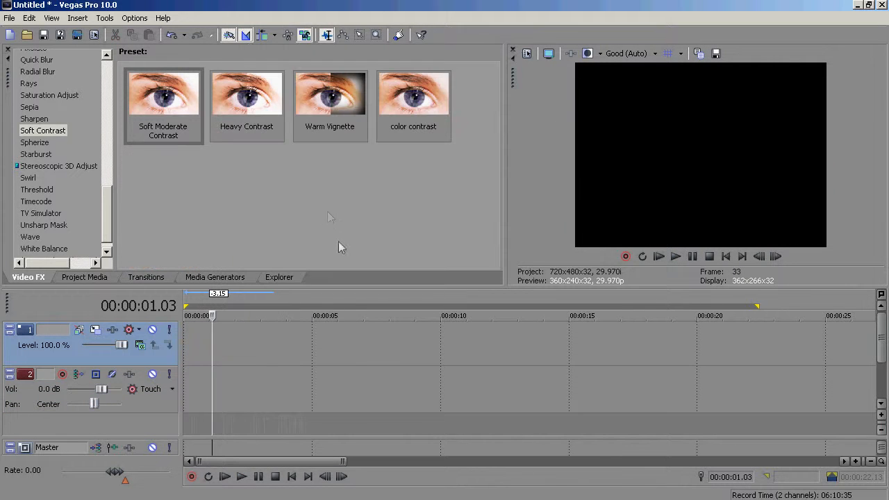
pyautogui.scroll(15, 107, 205)
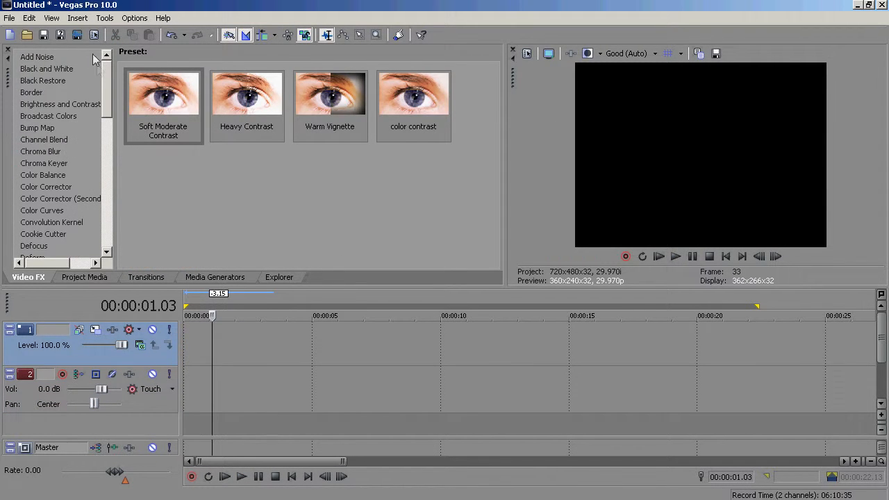
# - Place a crossfire clip from Project Media on the video track and delete its audio event
pyautogui.click(68, 280)
pyautogui.moveTo(211, 101); pyautogui.dragTo(223, 335)
pyautogui.click(254, 410)
pyautogui.press('Delete')
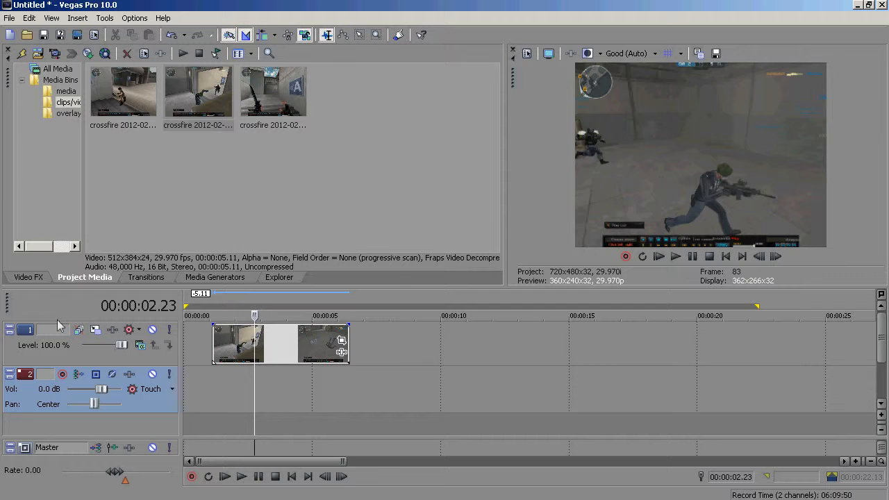
# - Apply a Pan/Crop preset to the new crossfire clip
pyautogui.click(341, 340)
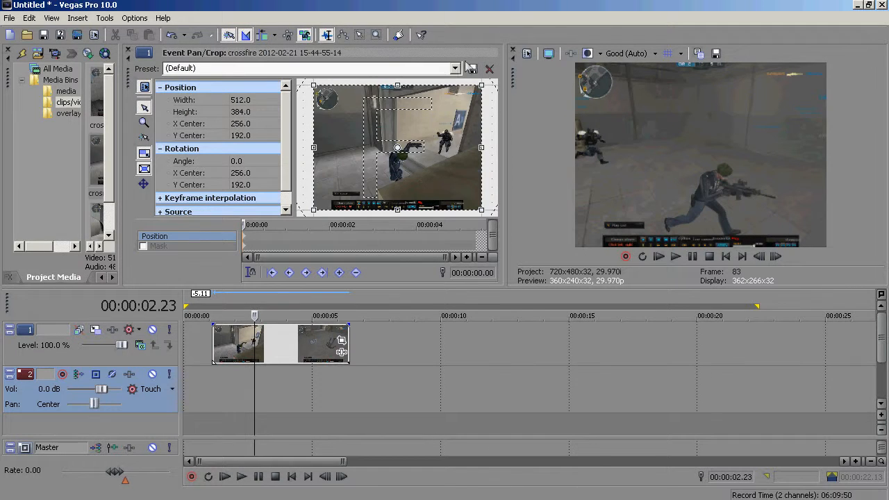
pyautogui.click(455, 68)
pyautogui.click(368, 127)
pyautogui.click(128, 50)
# - Apply the Color Balance effect's Color balance correction preset to the clip
pyautogui.click(42, 277)
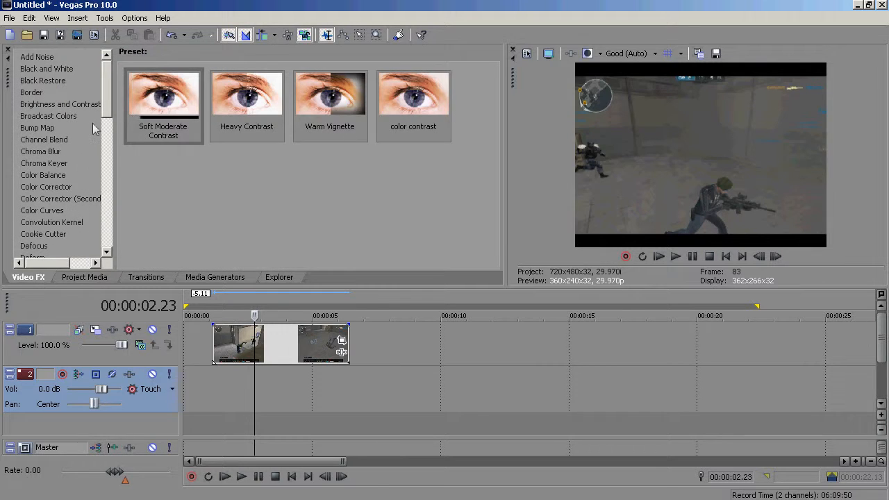
pyautogui.click(54, 140)
pyautogui.click(43, 161)
pyautogui.click(48, 141)
pyautogui.click(43, 175)
pyautogui.scroll(-3, 445, 199)
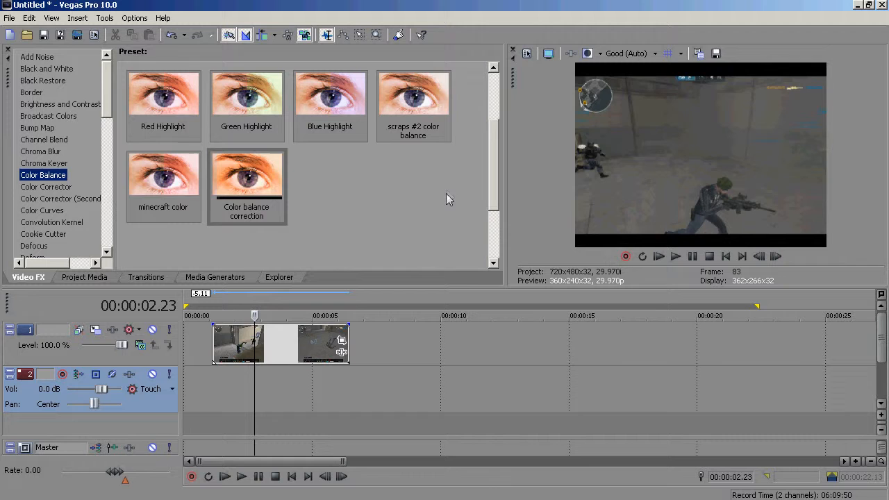
pyautogui.moveTo(267, 184); pyautogui.dragTo(278, 341)
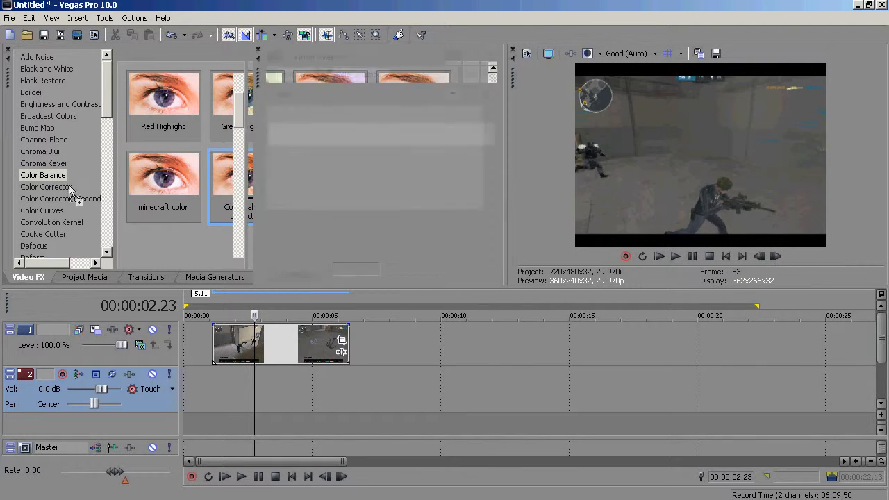
# - Set the Color Balance red to 0.0735, green to -0.1310 and blue to 0.1645
pyautogui.click(70, 187)
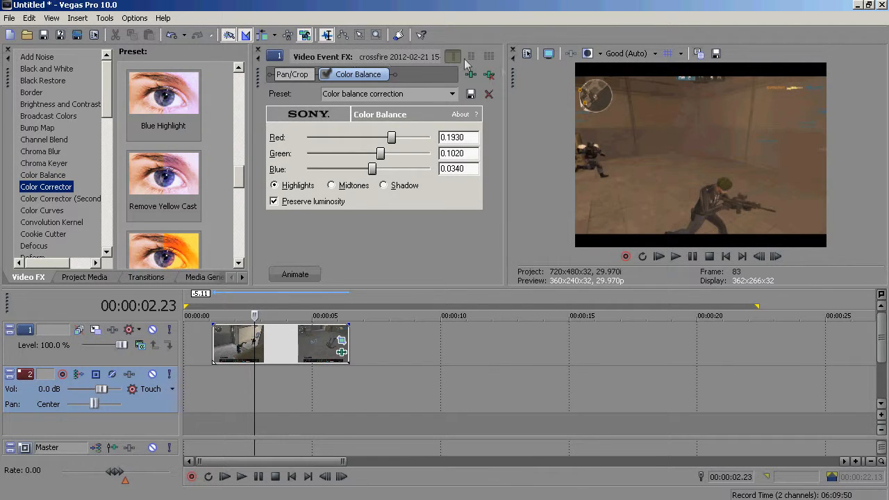
pyautogui.moveTo(391, 137); pyautogui.dragTo(354, 154)
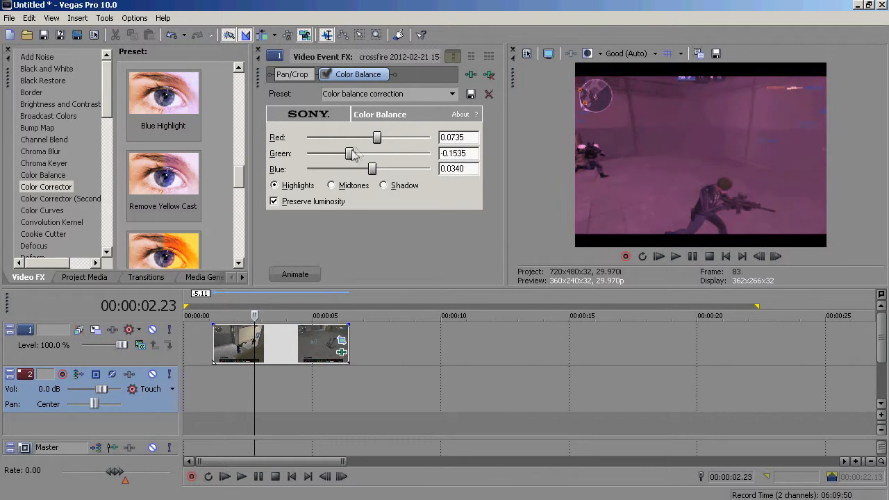
pyautogui.moveTo(373, 169)
pyautogui.mouseDown()
pyautogui.moveTo(353, 169)
pyautogui.moveTo(385, 172)
pyautogui.mouseUp()
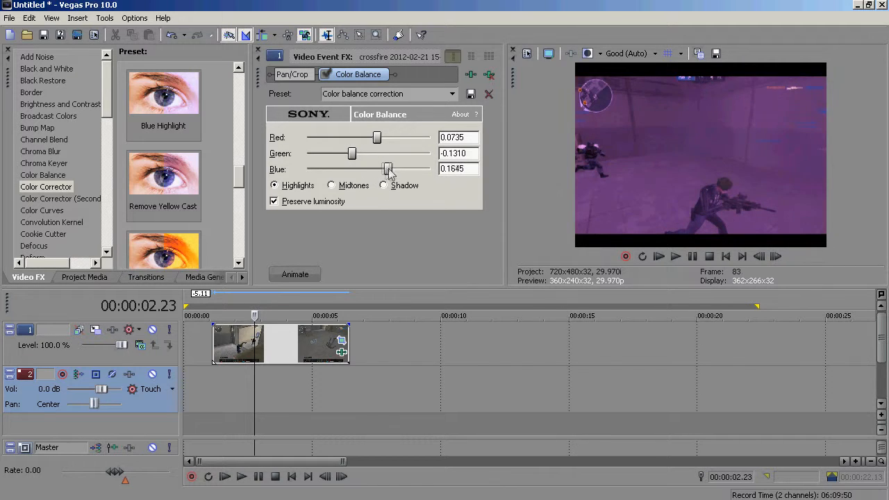
# - Add the Color Corrector effect to the clip with its Reset to None preset
pyautogui.click(72, 182)
pyautogui.press('Up')
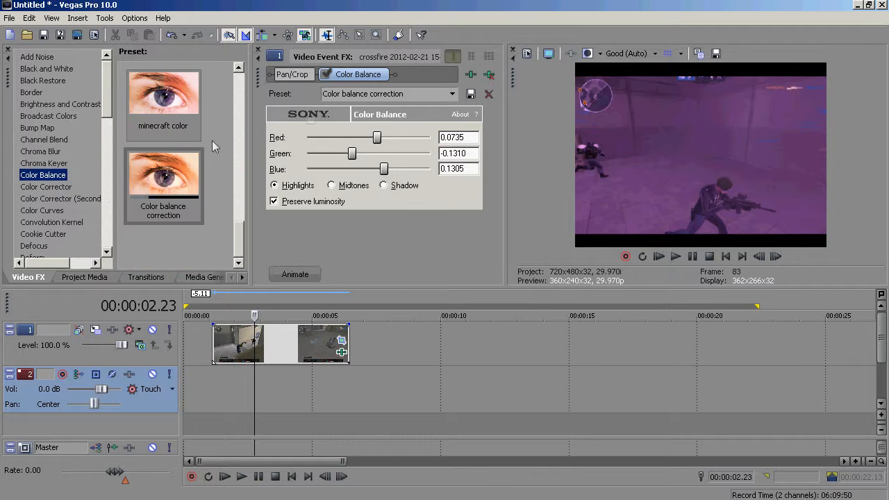
pyautogui.press('Down')
pyautogui.moveTo(239, 176); pyautogui.dragTo(243, 52)
pyautogui.moveTo(167, 99); pyautogui.dragTo(297, 332)
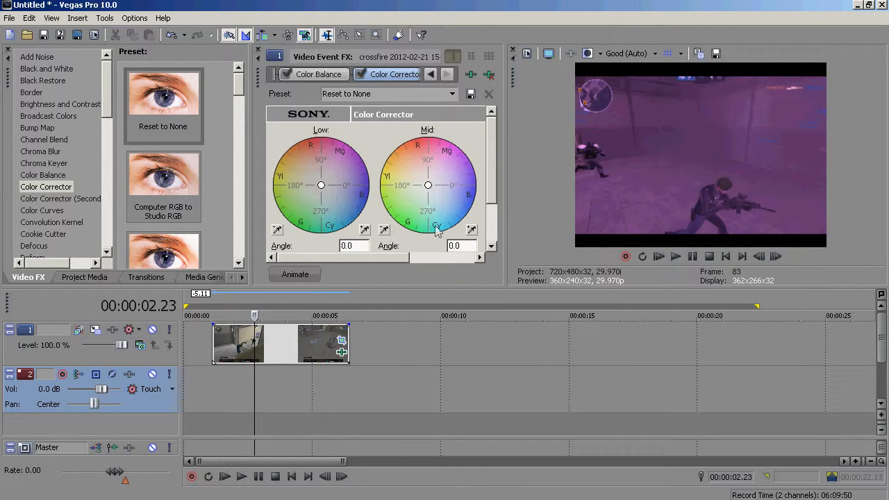
# - Set the Color Corrector's mid angle to 112.4 and low angle to 270.0
pyautogui.moveTo(428, 185); pyautogui.dragTo(418, 161)
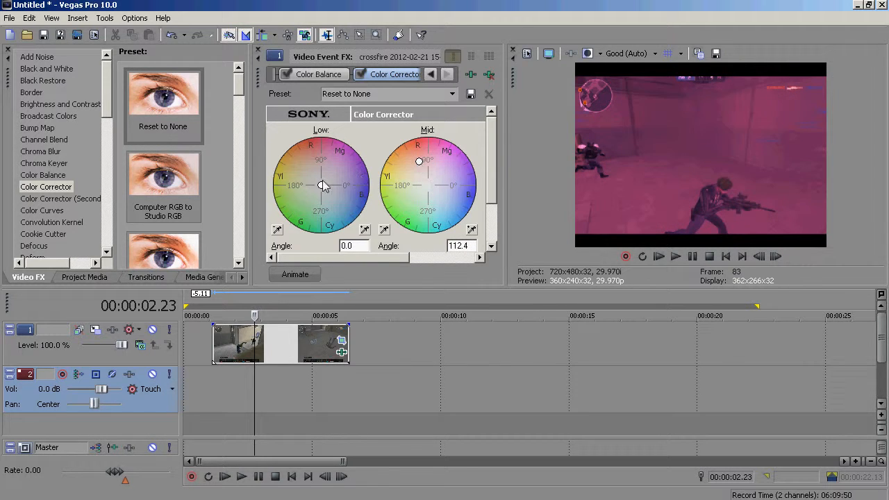
pyautogui.moveTo(322, 185); pyautogui.dragTo(322, 209)
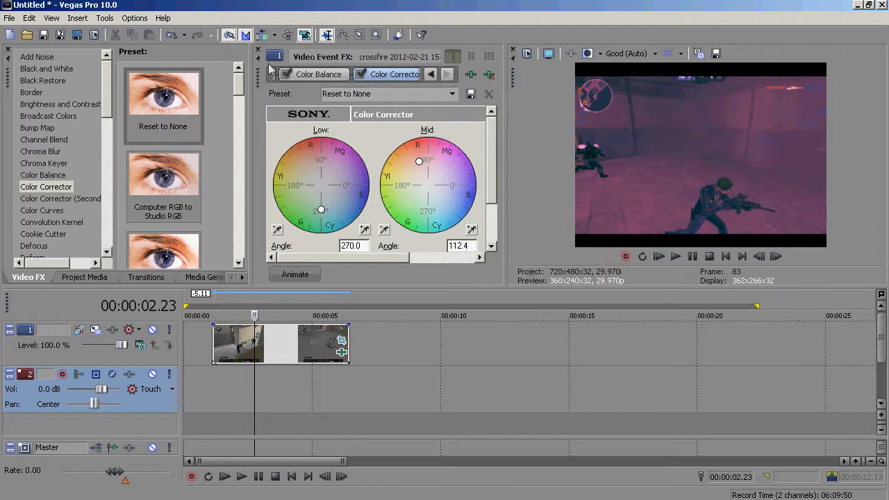
pyautogui.click(489, 75)
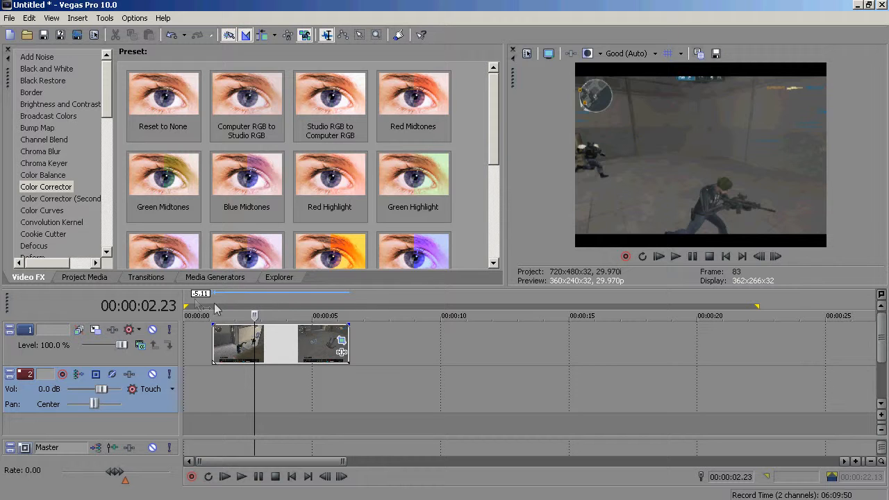
# - Delete the new crossfire clip from the timeline
pyautogui.click(251, 341)
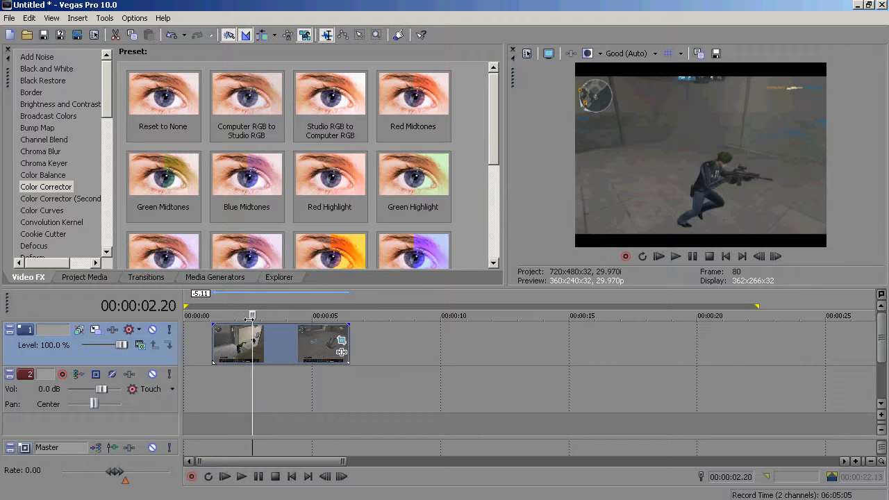
pyautogui.press('Delete')
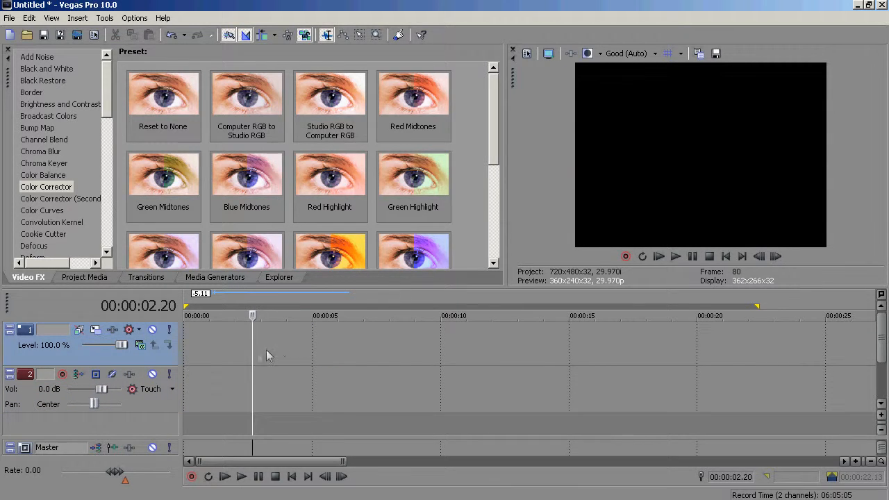
# - Set a loop region from the timeline start to about 4 seconds
pyautogui.moveTo(198, 343); pyautogui.dragTo(186, 345)
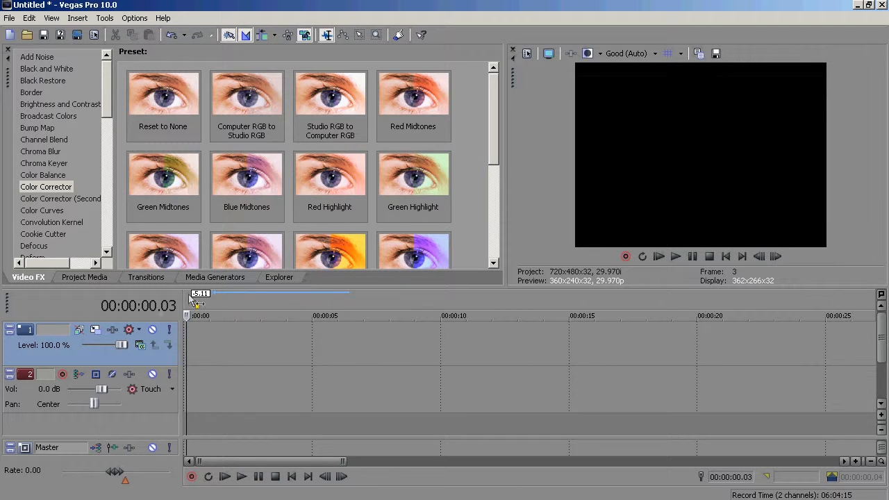
pyautogui.moveTo(200, 303); pyautogui.dragTo(294, 280)
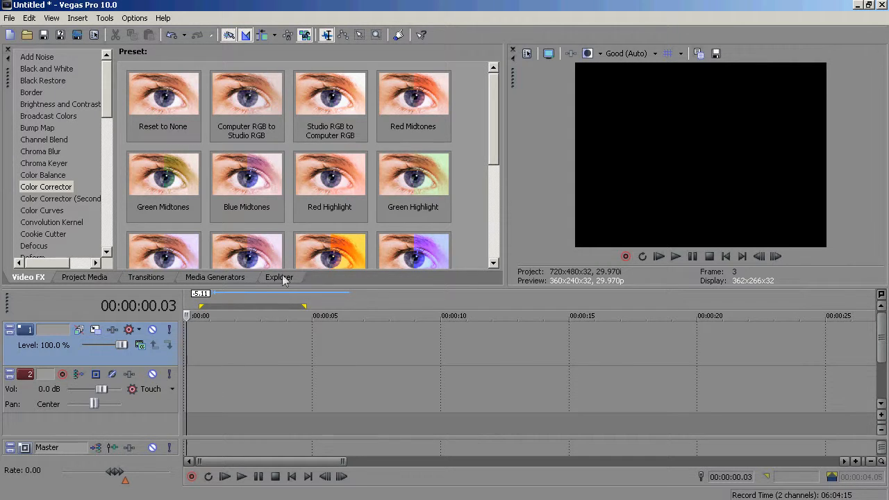
# - Open the Media Generators to choose a generator for the intro
pyautogui.click(215, 276)
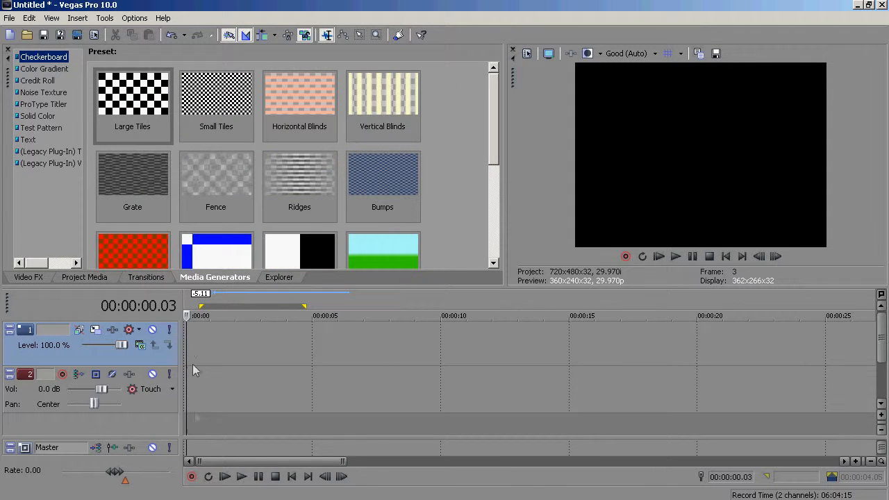